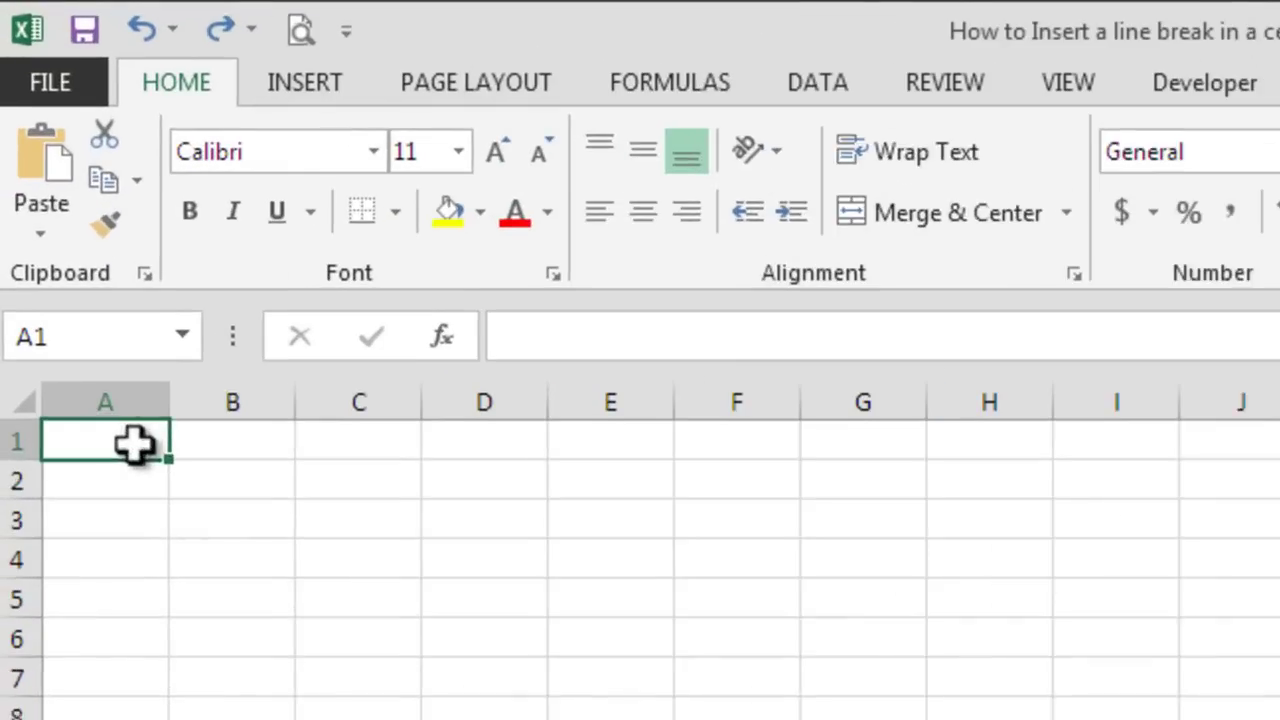
# Enter "Excel Forum" in cell A1 and wrap the cell's text
pyautogui.write('Excel Forum')
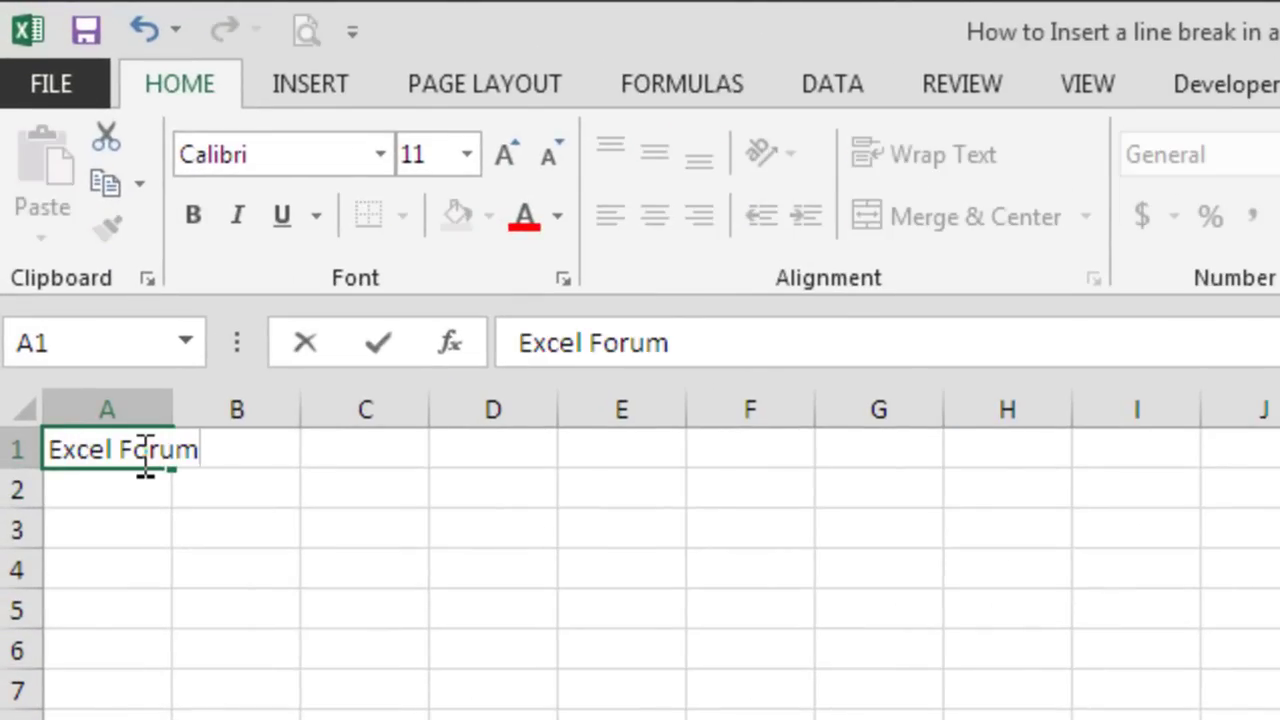
pyautogui.hotkey('ctrl', 'Return')
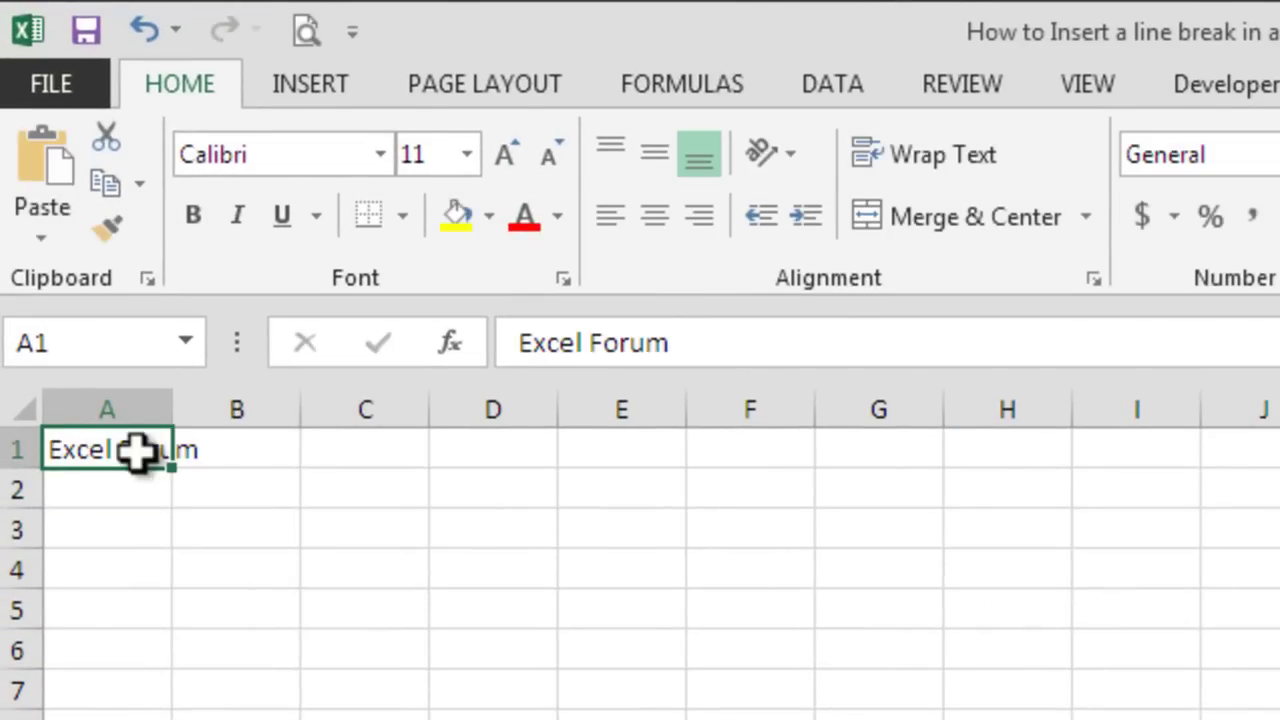
pyautogui.click(686, 343)
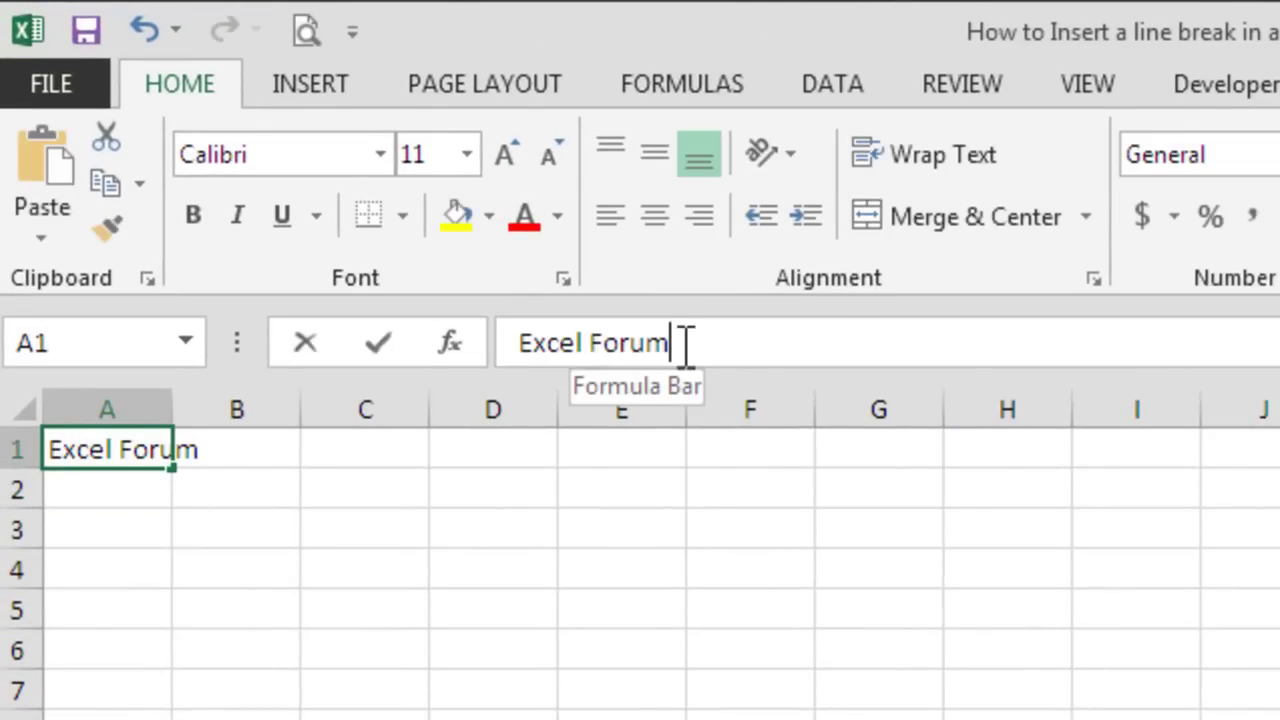
pyautogui.doubleClick(686, 343)
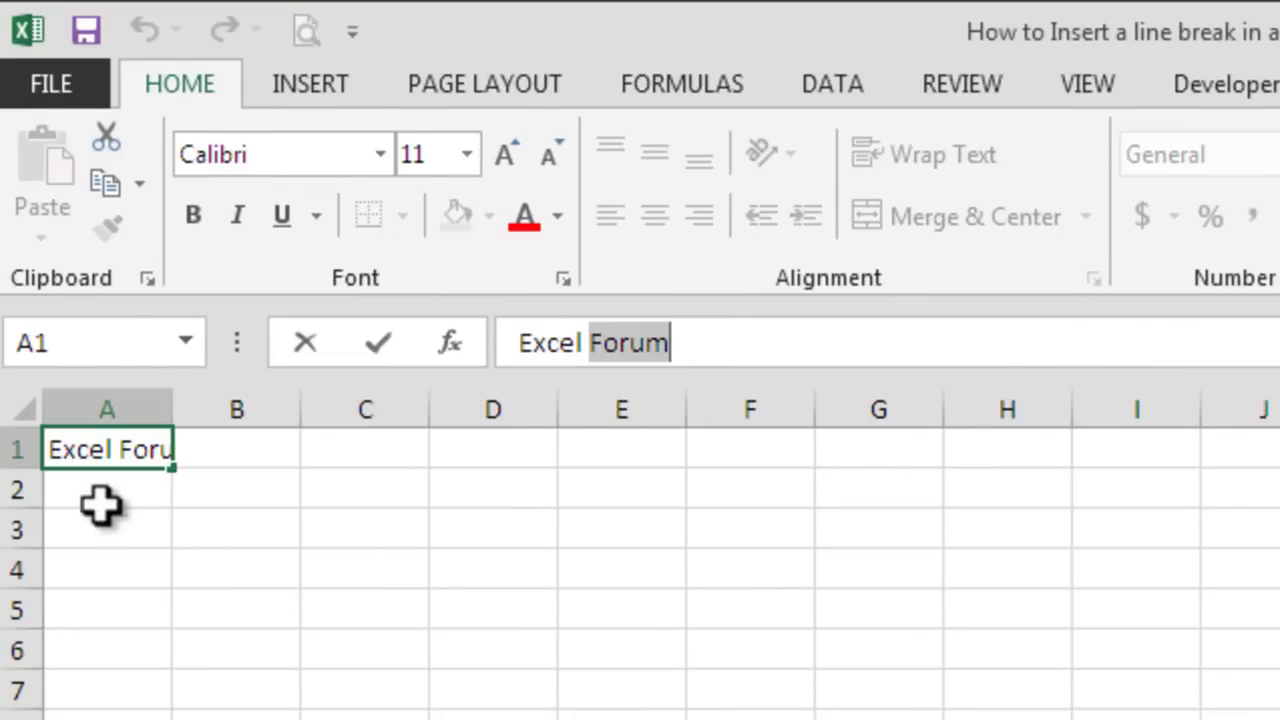
pyautogui.click(132, 538)
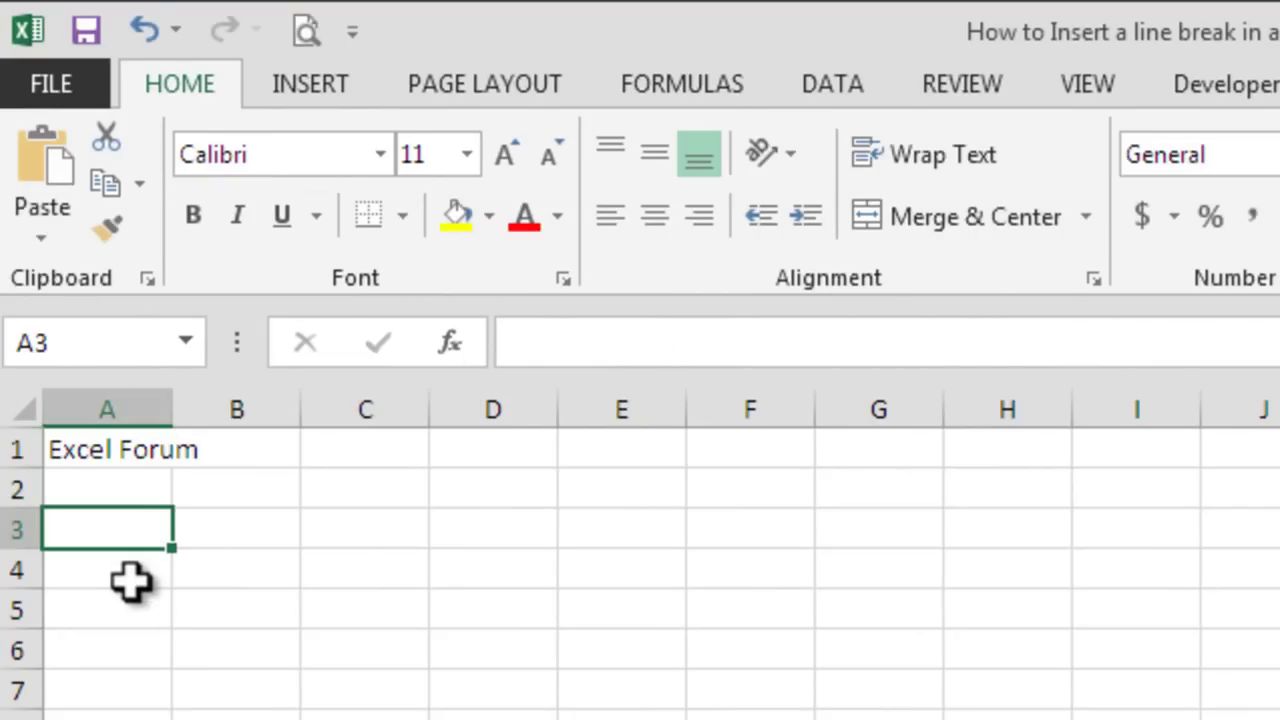
pyautogui.click(103, 447)
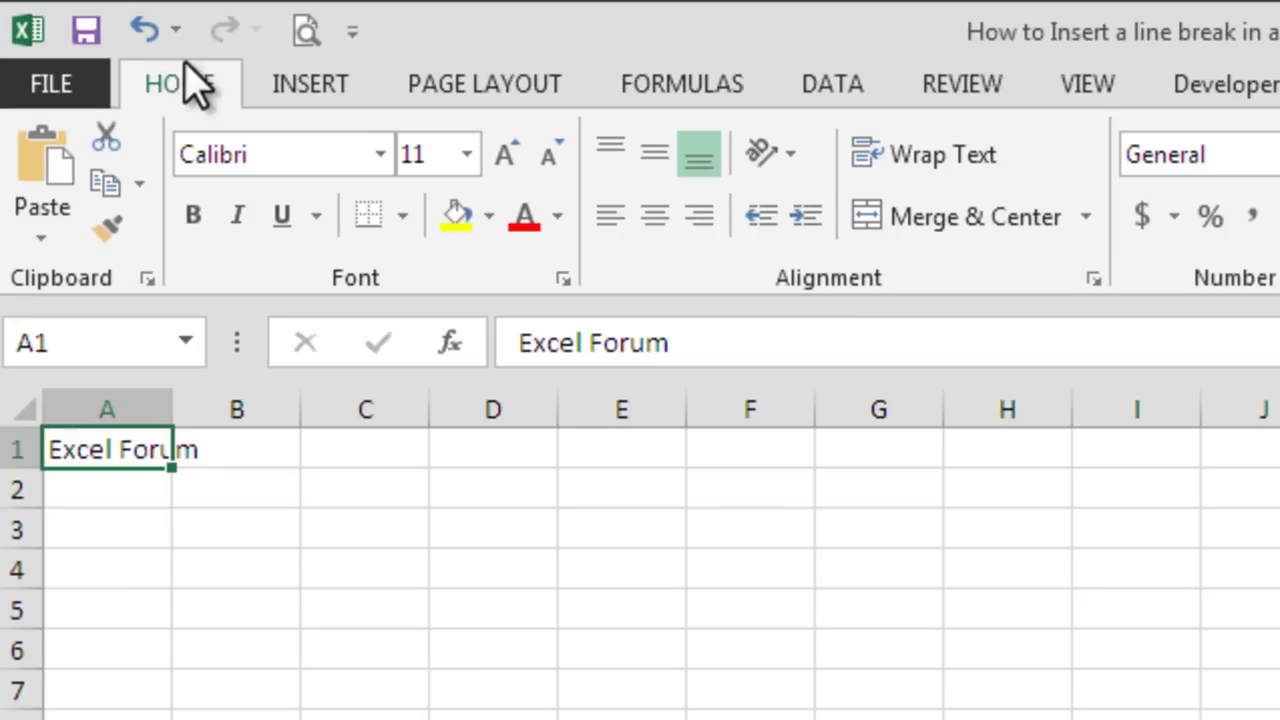
pyautogui.click(910, 178)
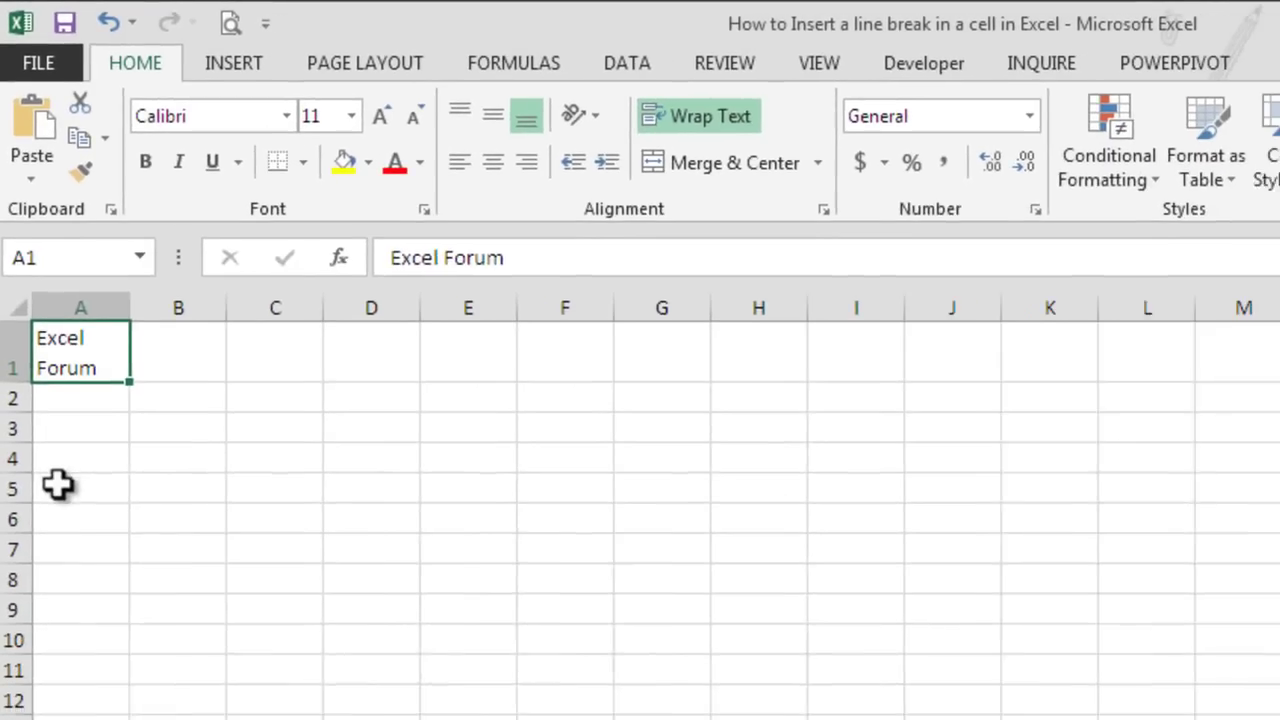
# Enter "Excel Forum" in cell A5 and keep that cell selected
pyautogui.click(57, 484)
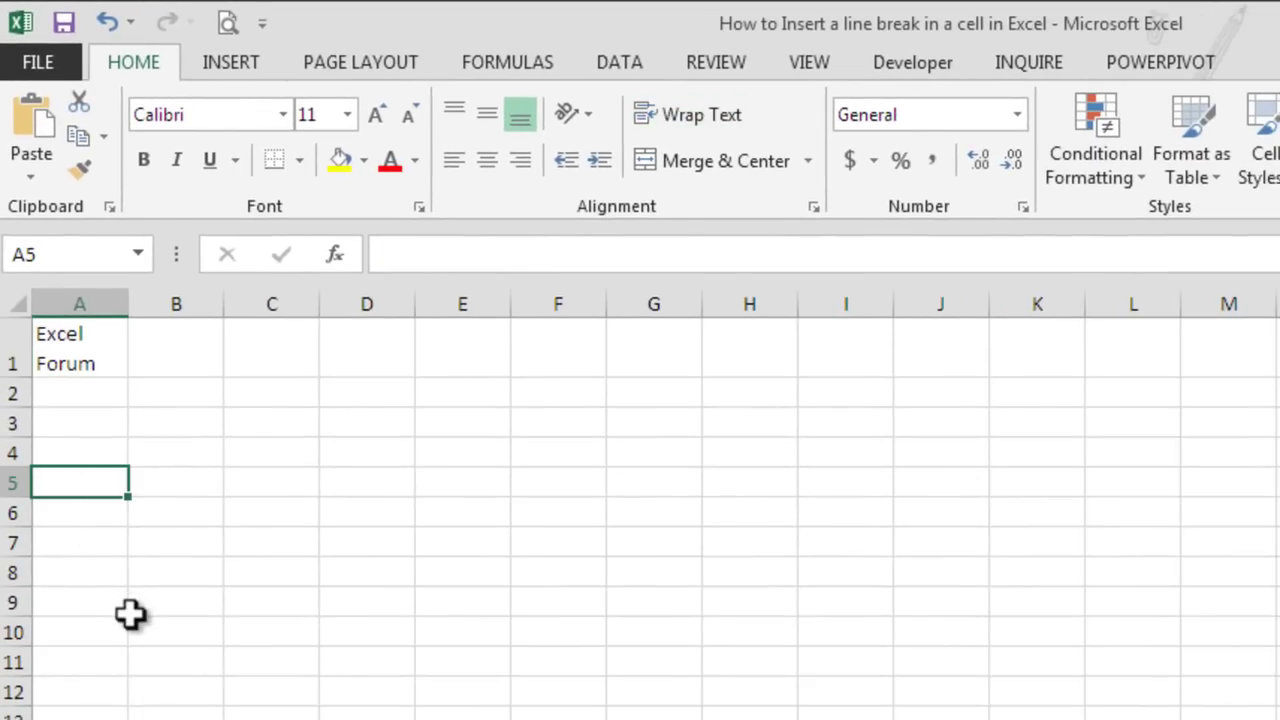
pyautogui.write('Excel Forum')
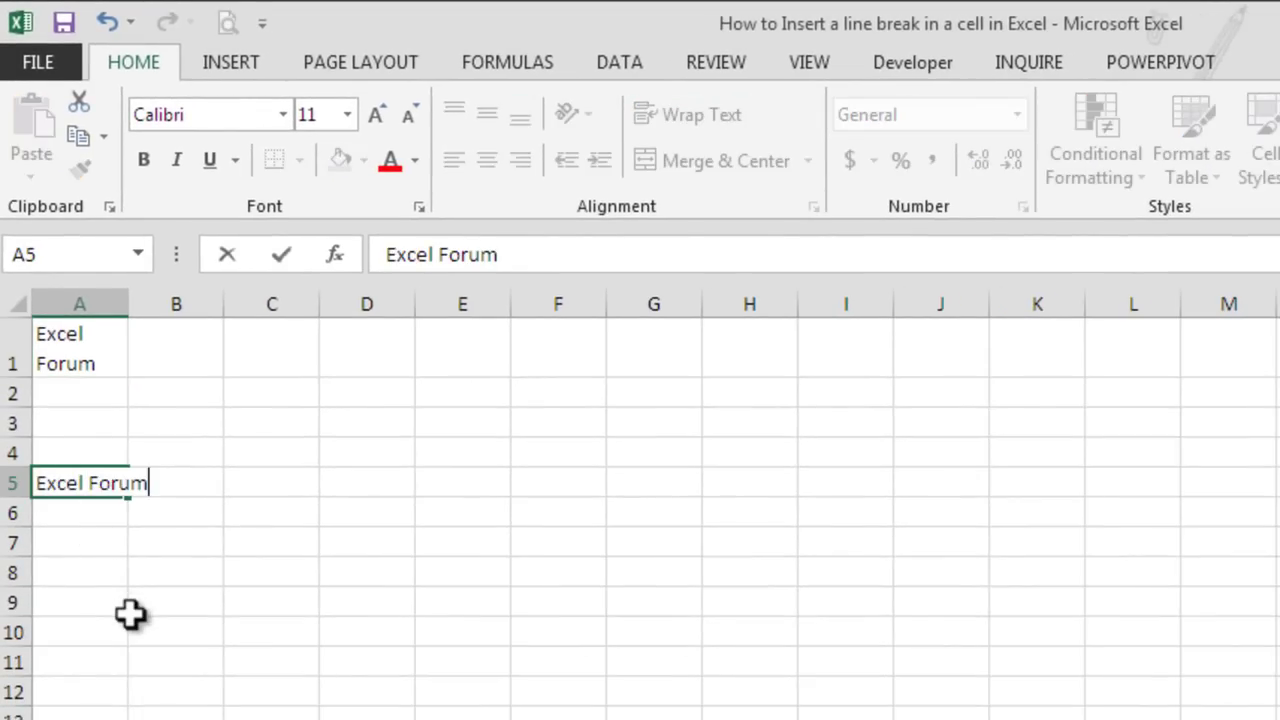
pyautogui.press('Return')
pyautogui.press('Up')
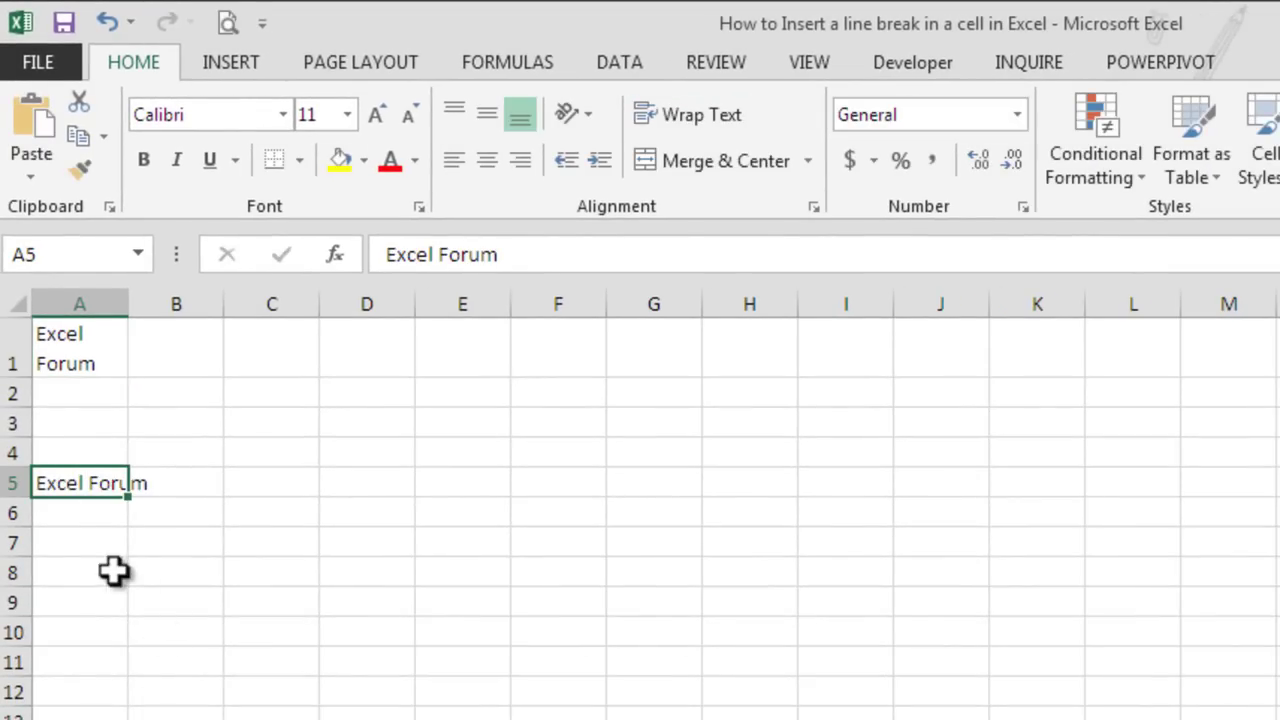
# Insert a manual line break before "Forum" in cell A5 and commit the edit
pyautogui.doubleClick(75, 483)
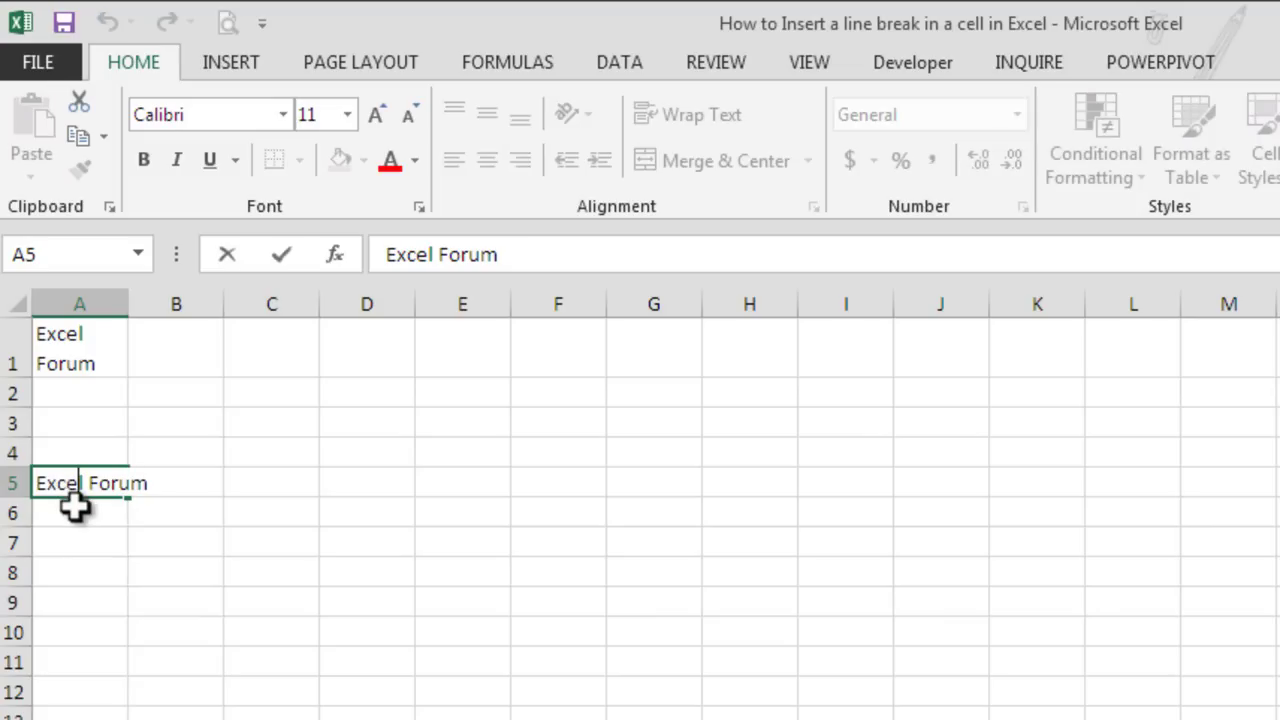
pyautogui.press('F2')
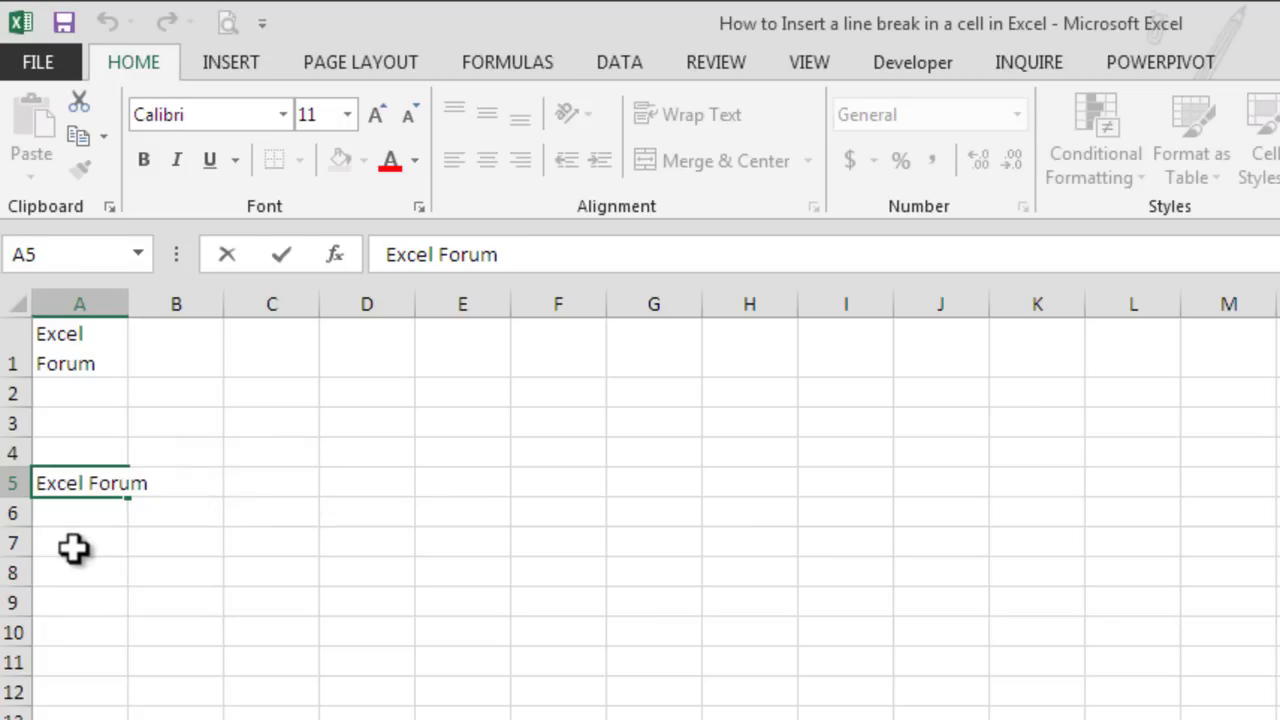
pyautogui.click(88, 484)
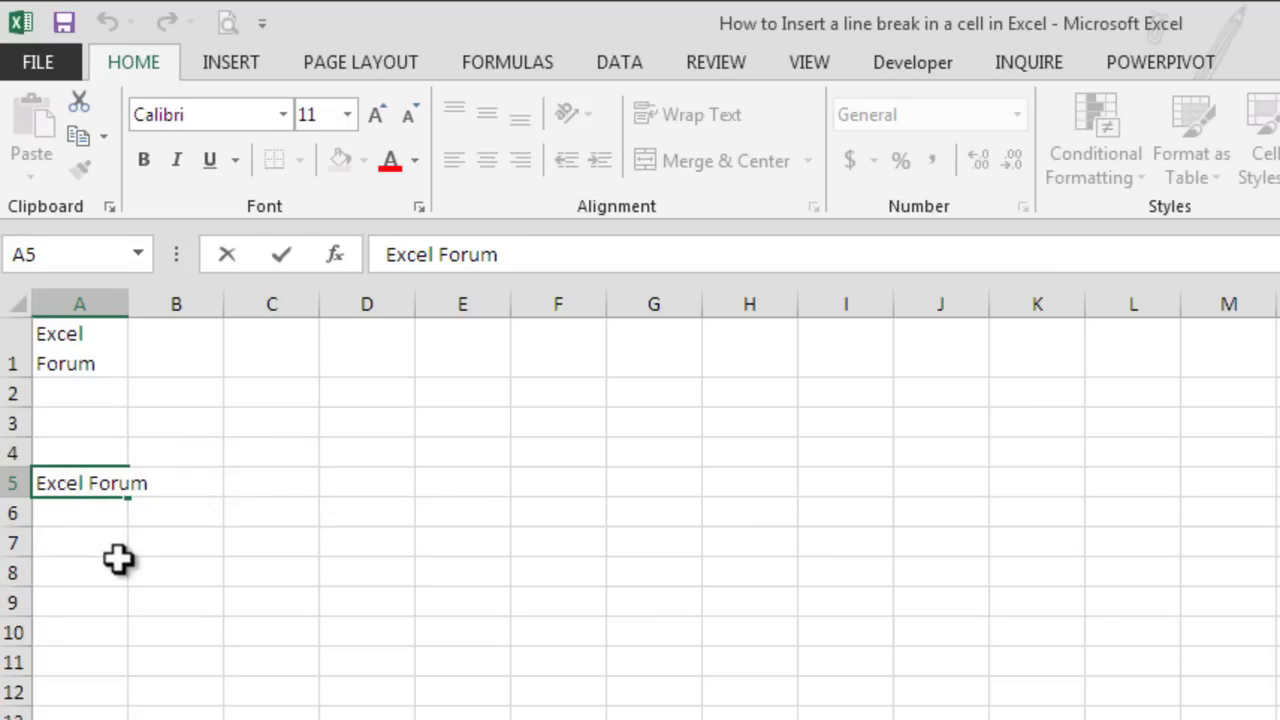
pyautogui.moveTo(92, 484); pyautogui.dragTo(155, 483)
pyautogui.click(90, 476)
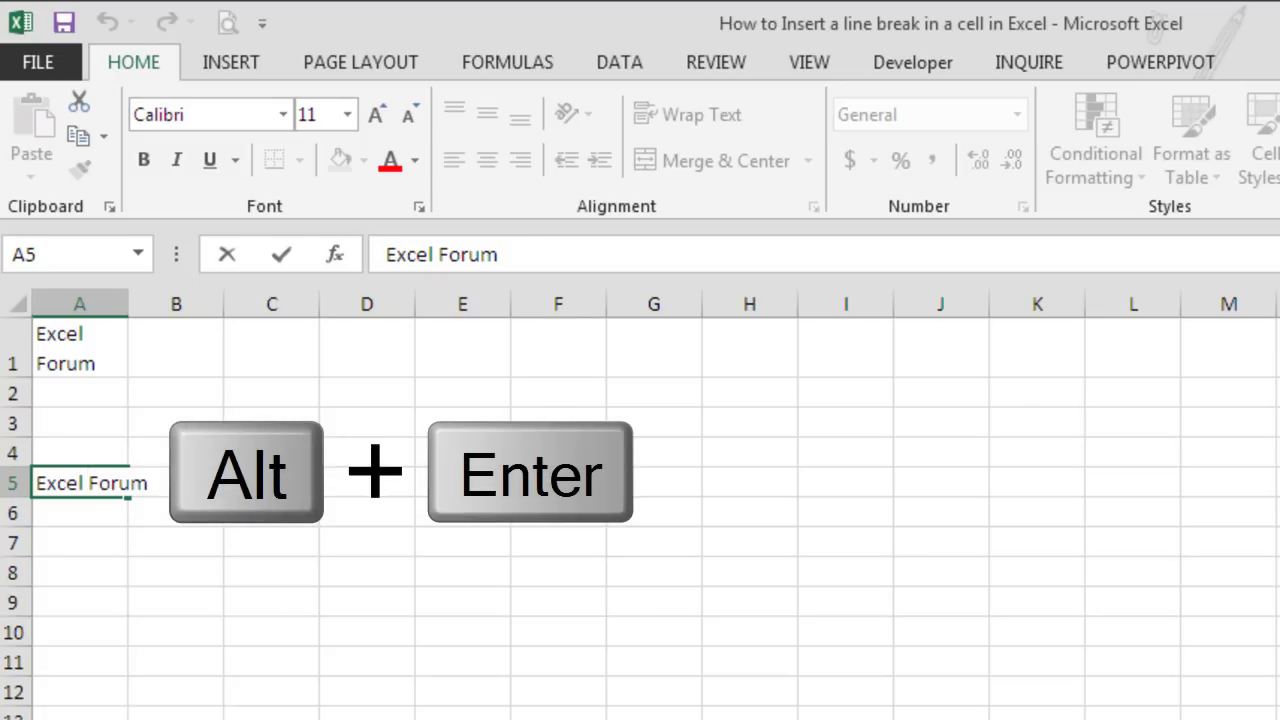
pyautogui.hotkey('alt', 'Return')
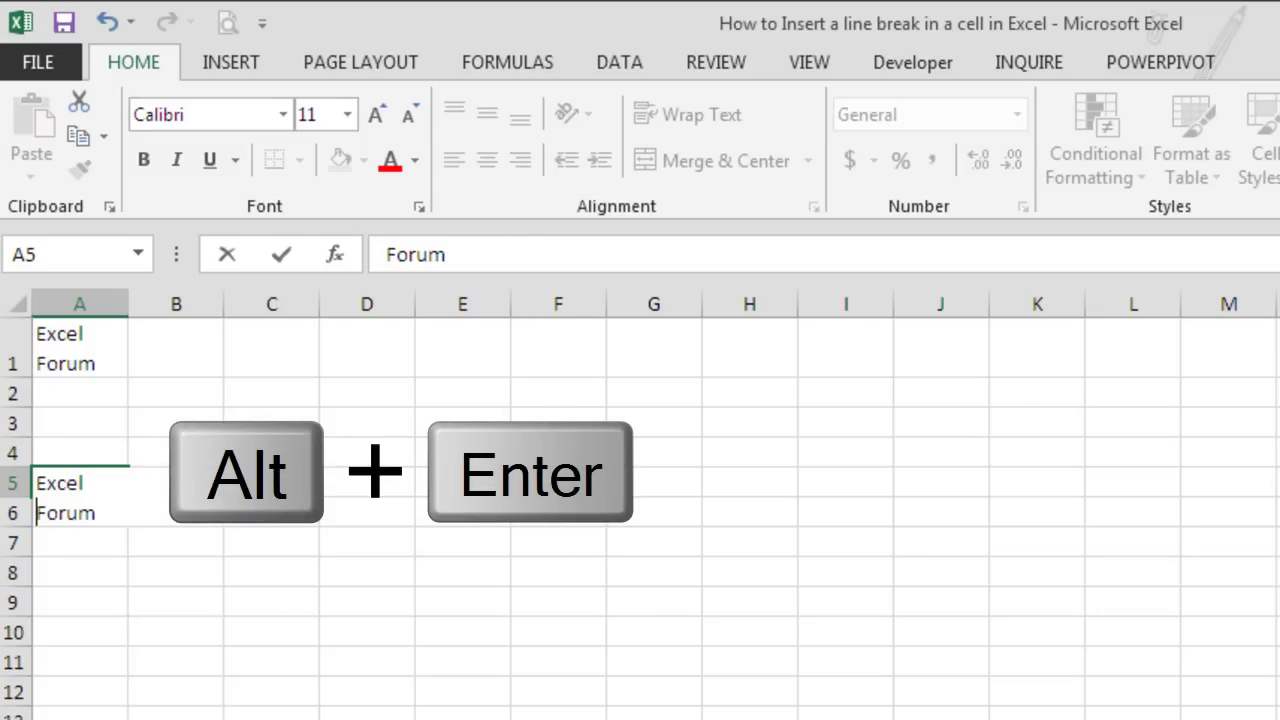
pyautogui.doubleClick(74, 515)
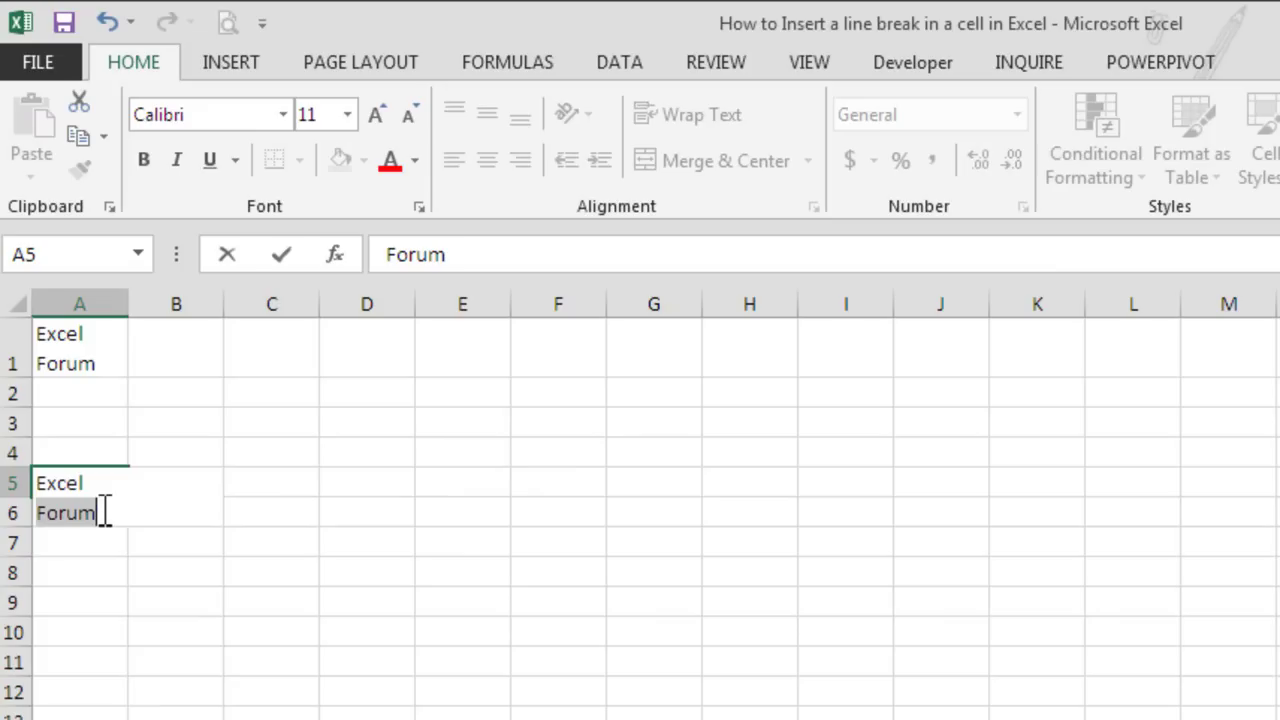
pyautogui.click(86, 513)
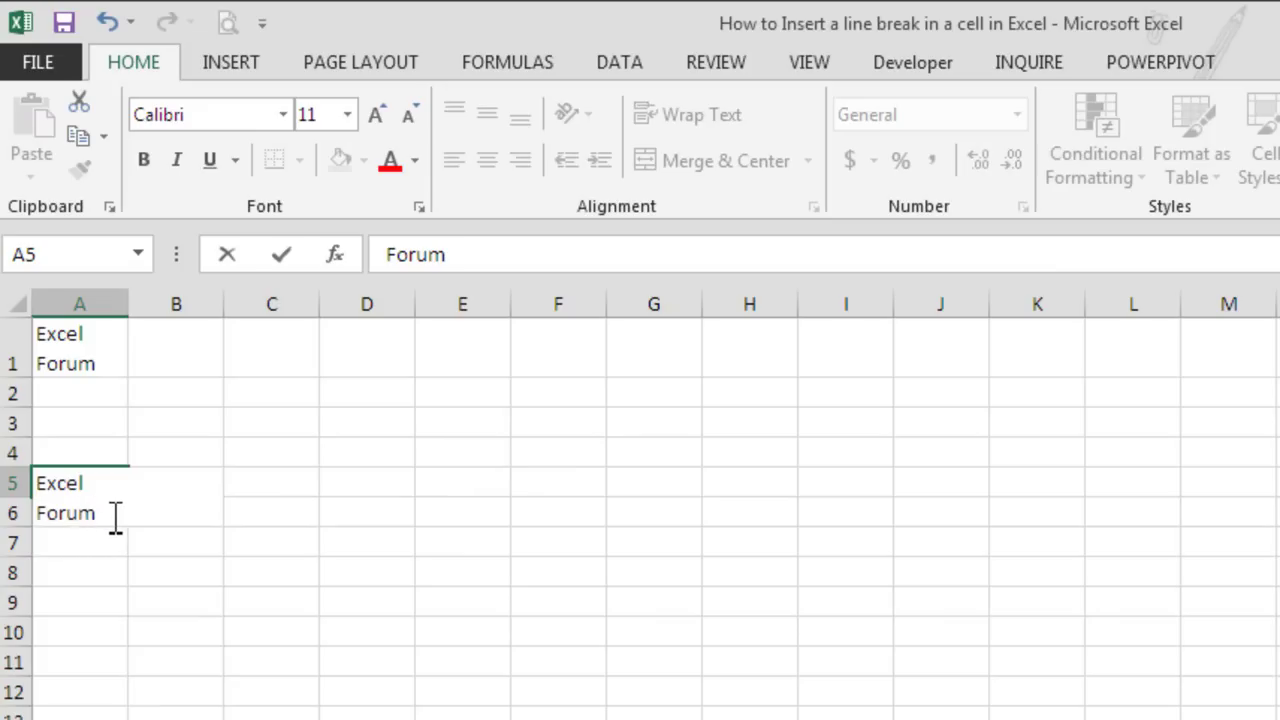
pyautogui.press('Return')
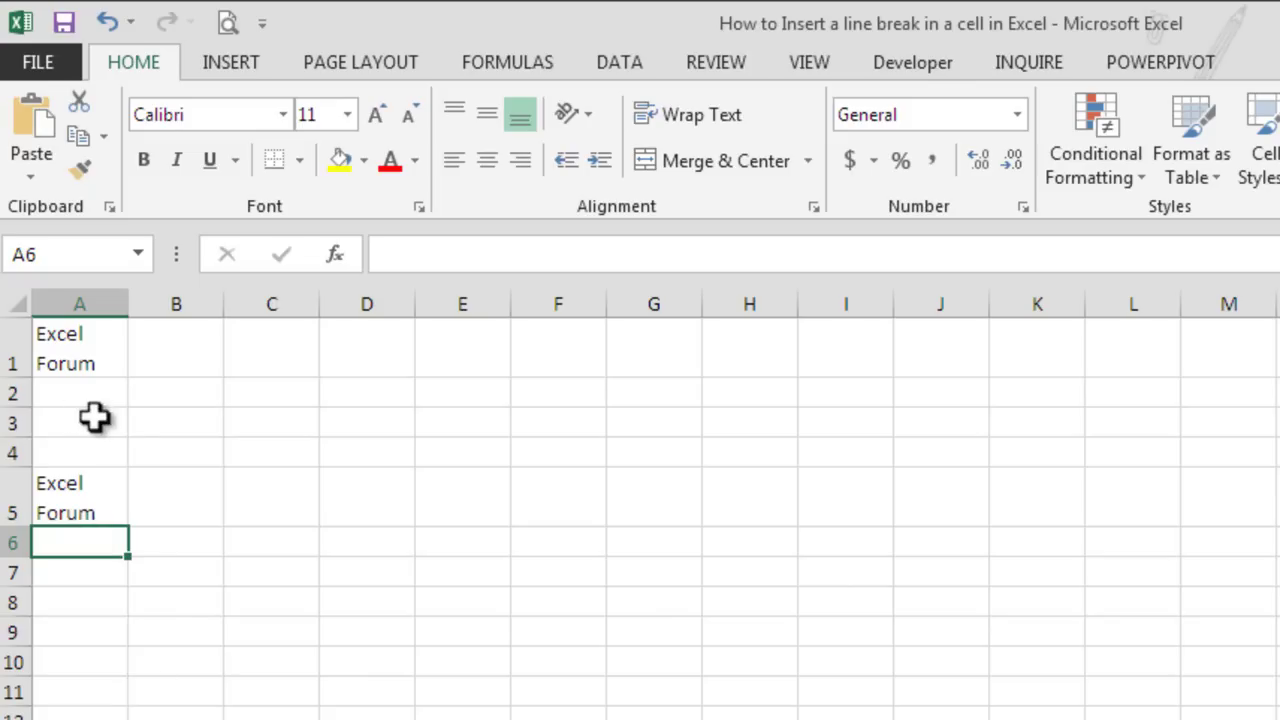
pyautogui.click(78, 634)
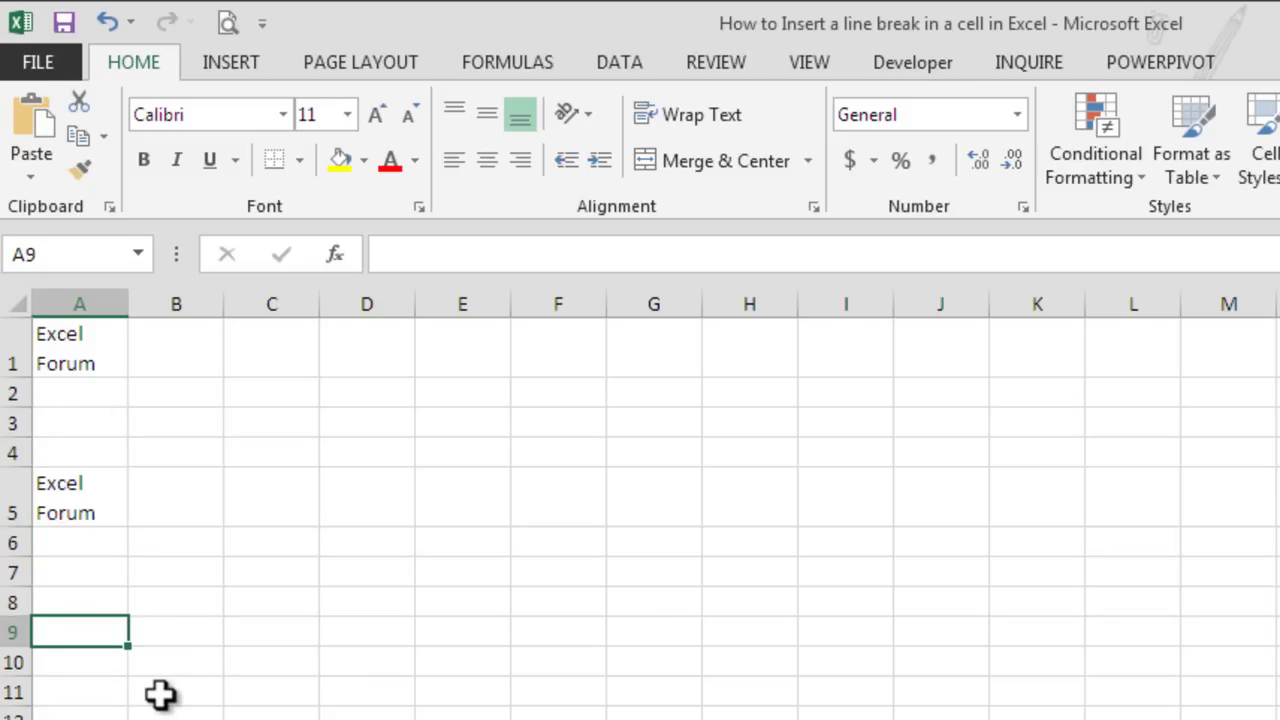
pyautogui.write('This is the best s')
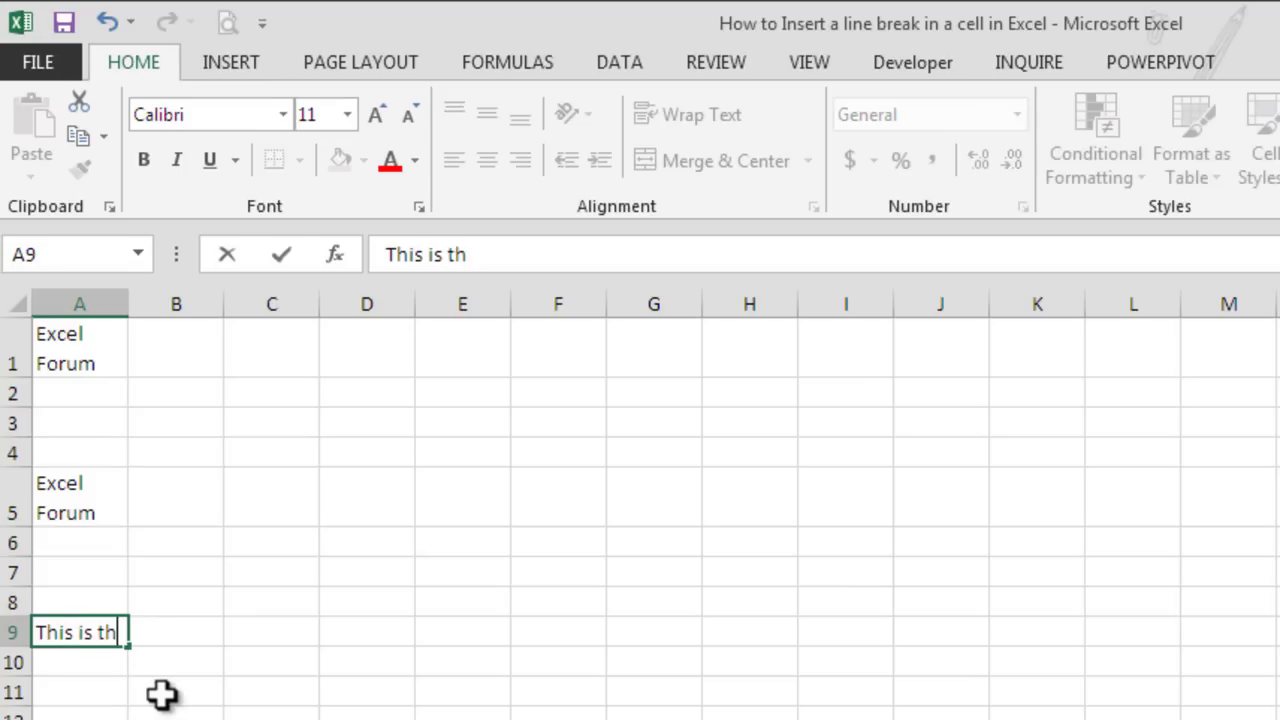
pyautogui.write('ite')
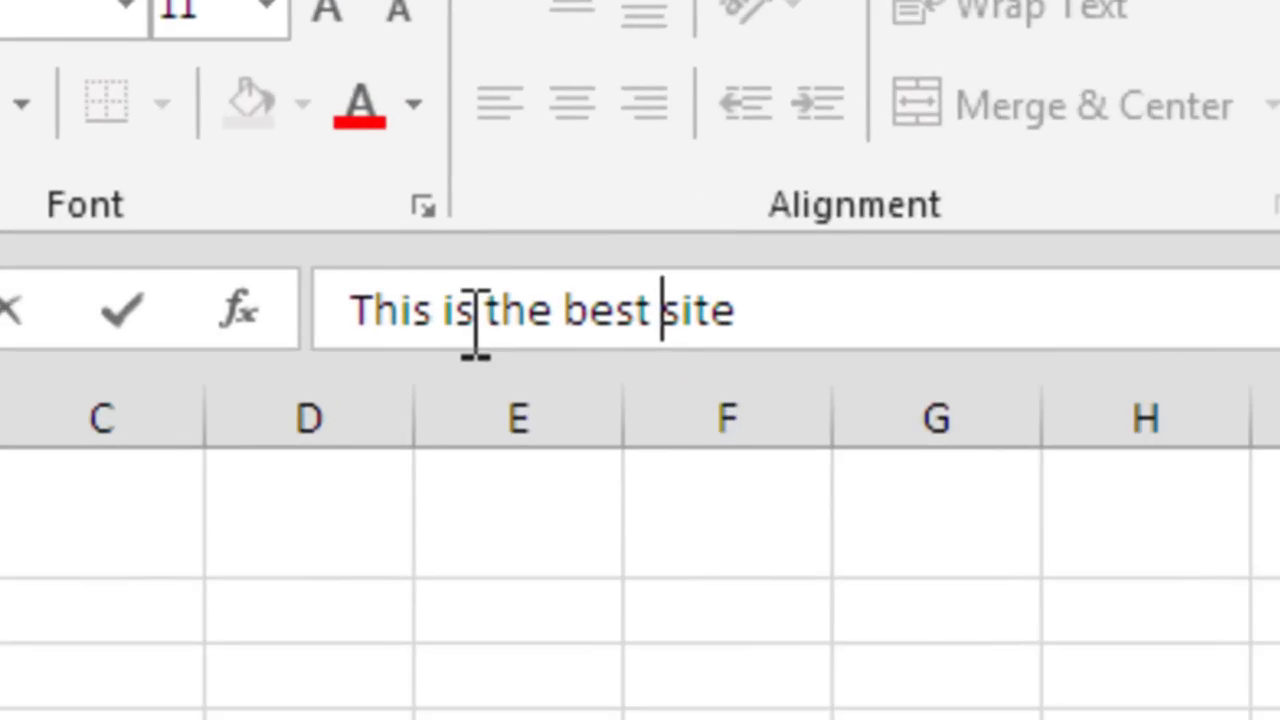
pyautogui.click(445, 254)
pyautogui.click(696, 328)
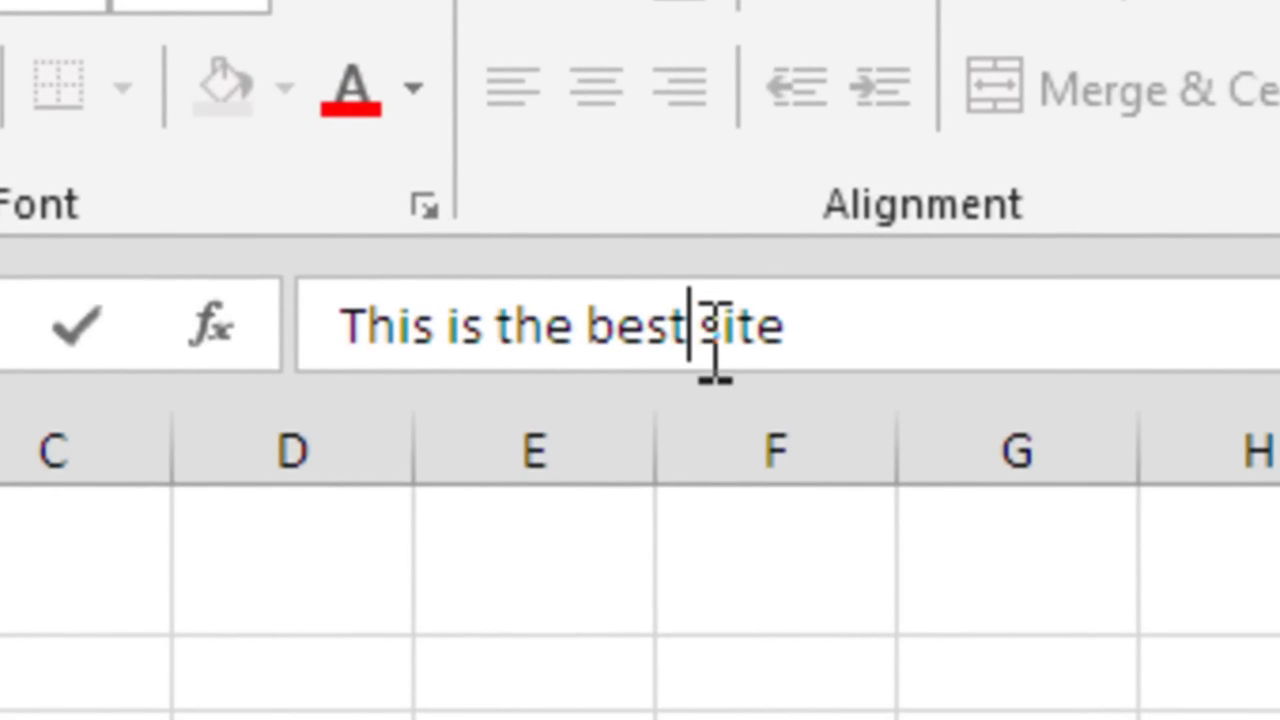
pyautogui.press('Escape')
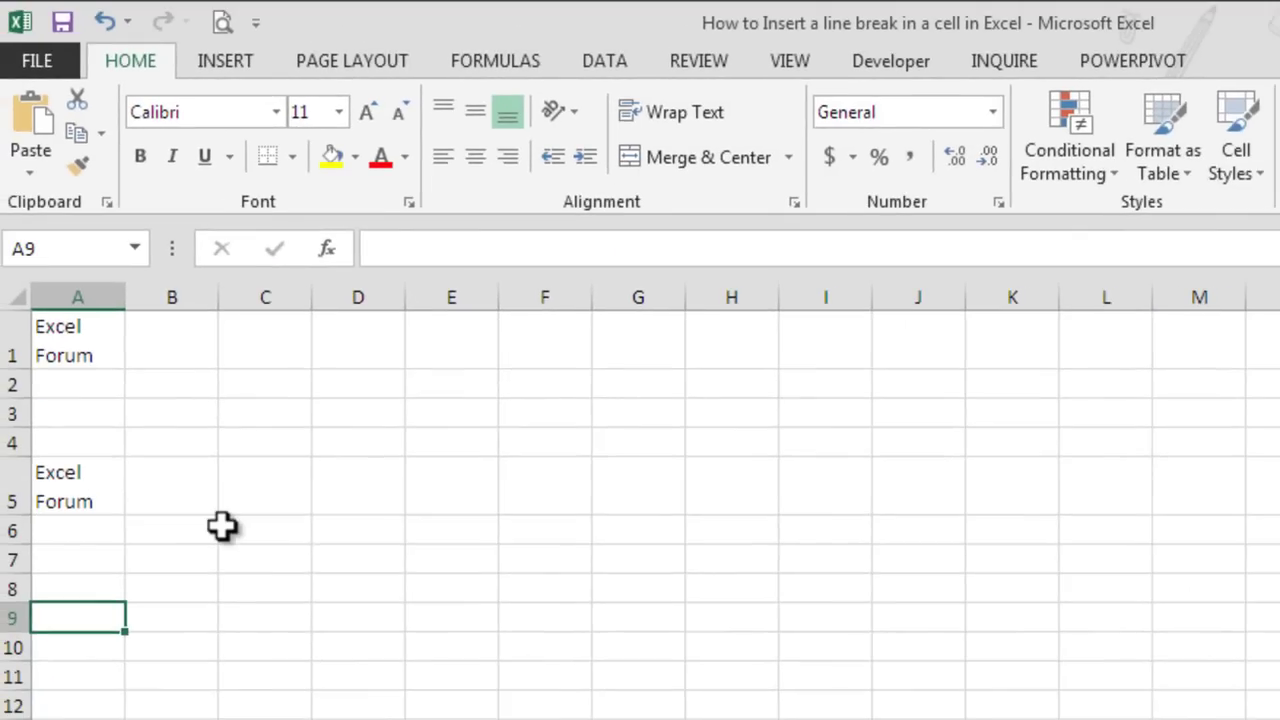
# Start cell A9 with "This is" and "the best" on separate lines, each followed by a manual line break
pyautogui.write('This ')
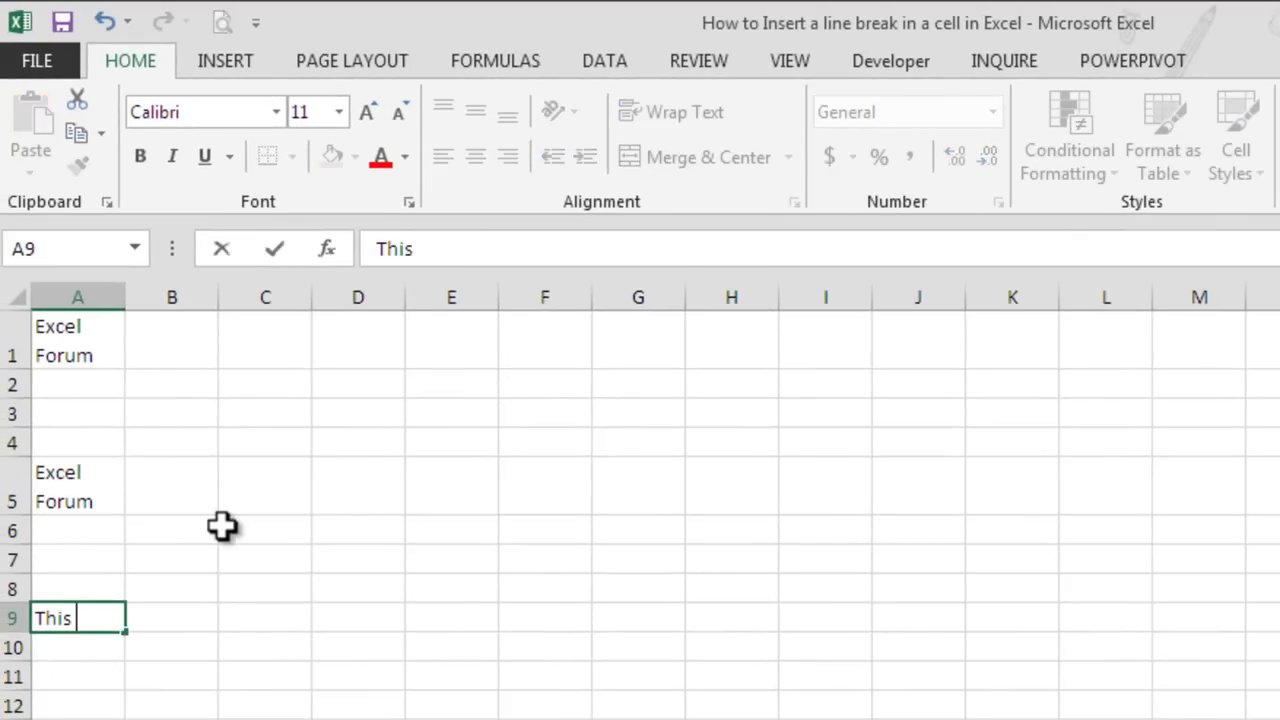
pyautogui.write('is')
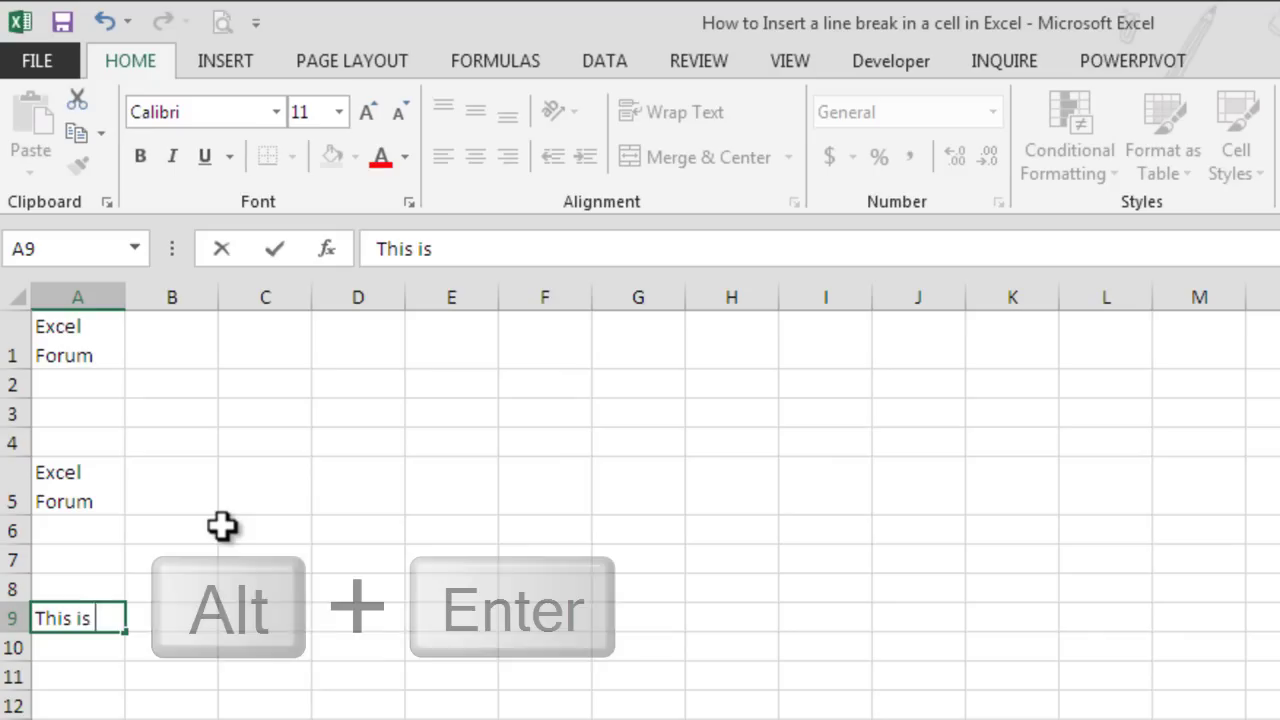
pyautogui.hotkey('alt', 'Return')
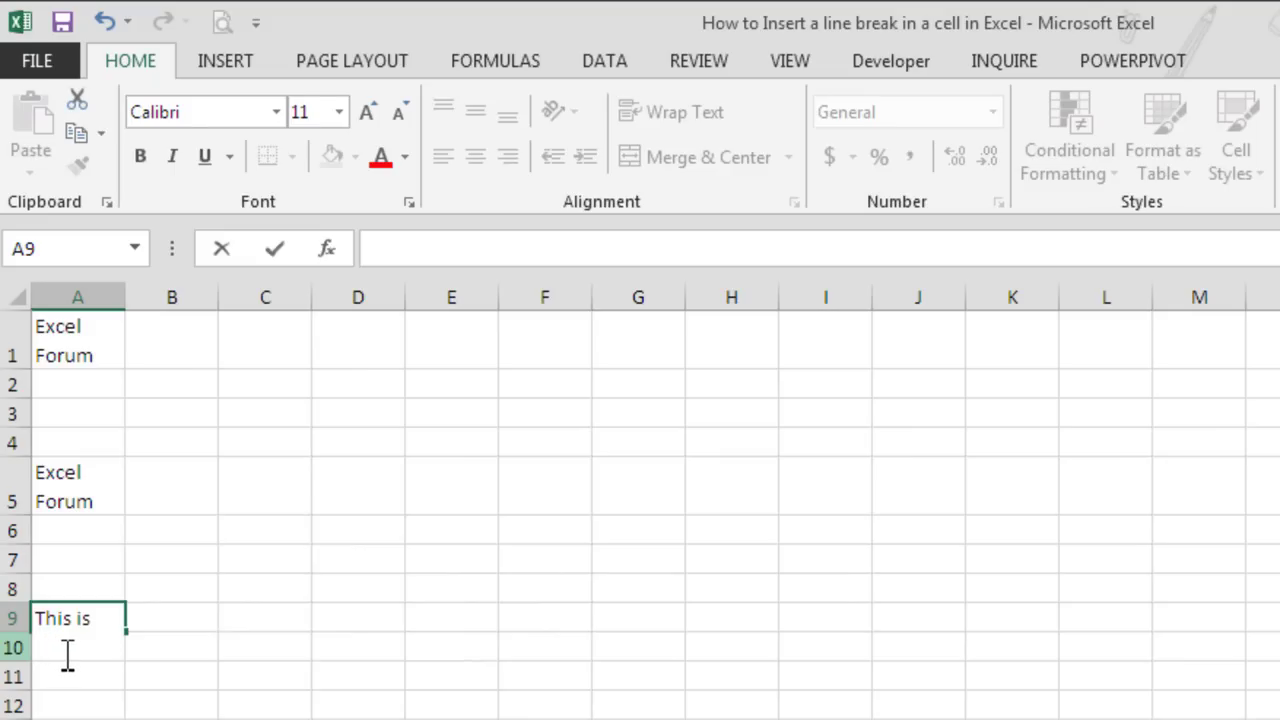
pyautogui.write('the best')
pyautogui.hotkey('alt', 'Return')
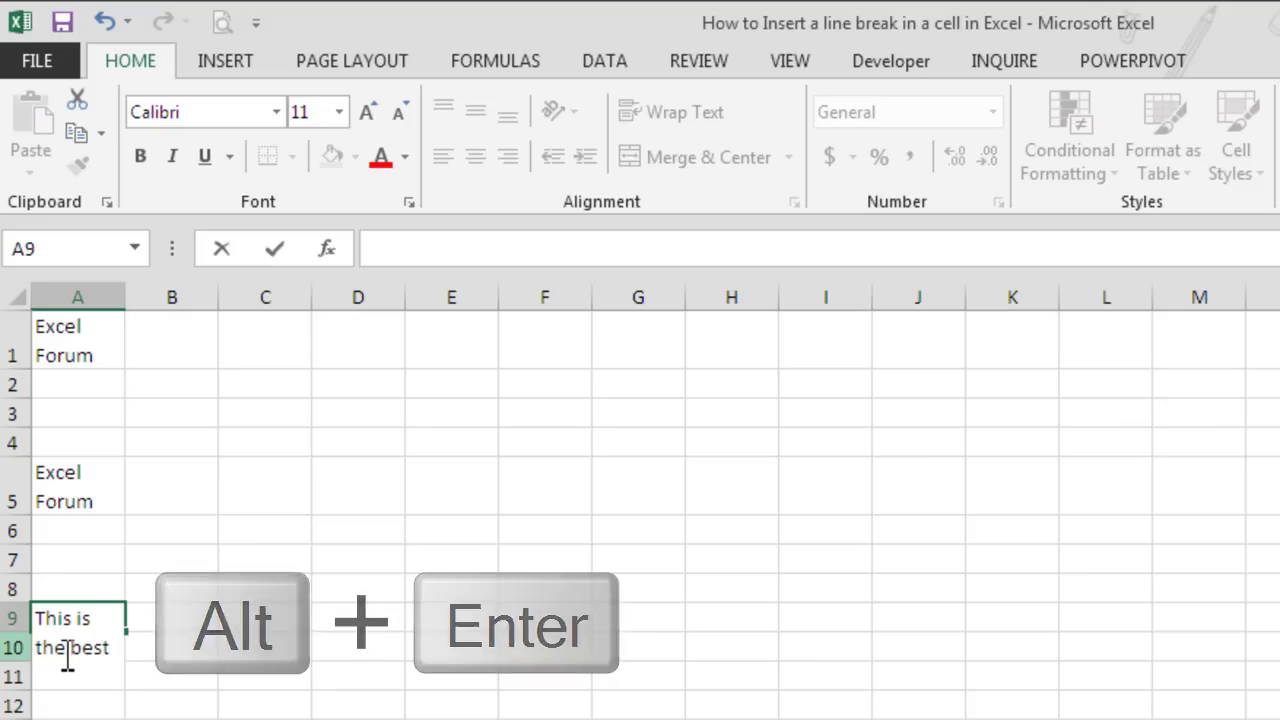
# Add "site" in lowercase as the third line of cell A9 and commit the entry
pyautogui.write('Site')
pyautogui.press('BackSpace')
pyautogui.press('BackSpace')
pyautogui.press('BackSpace')
pyautogui.press('BackSpace')
pyautogui.write('site')
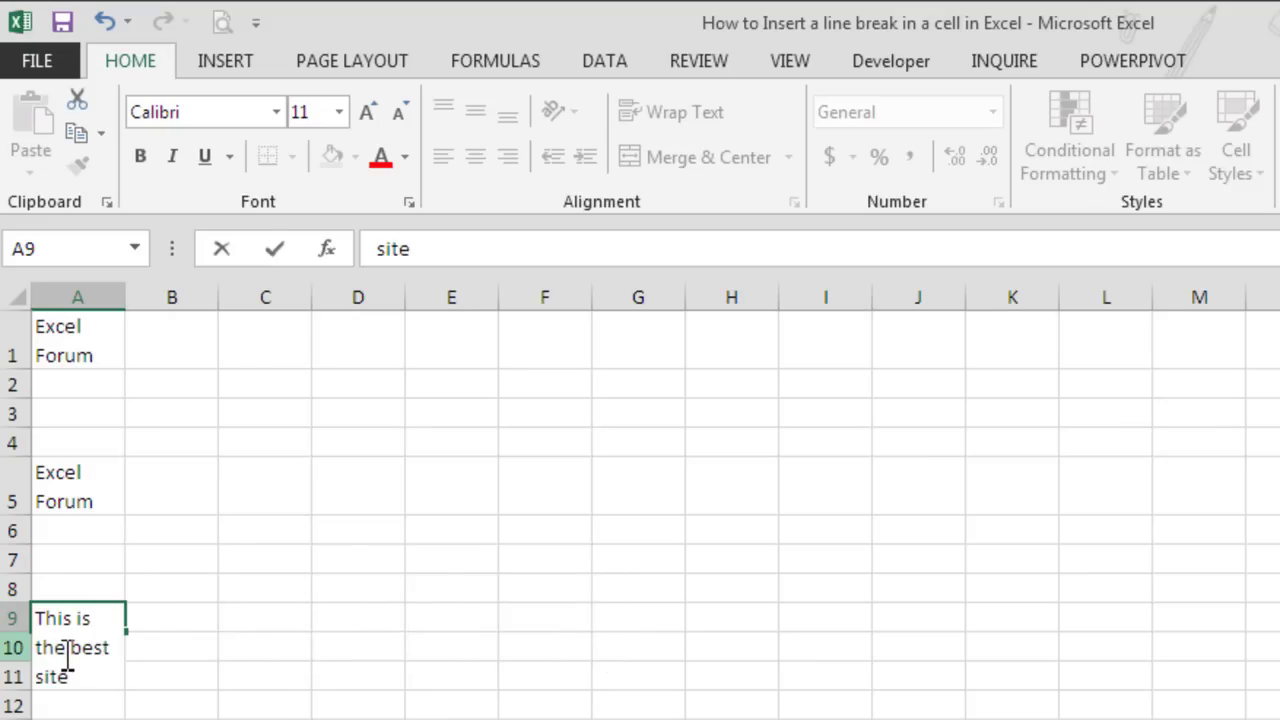
pyautogui.hotkey('ctrl', 'Return')
pyautogui.press('Up')
pyautogui.click(62, 651)
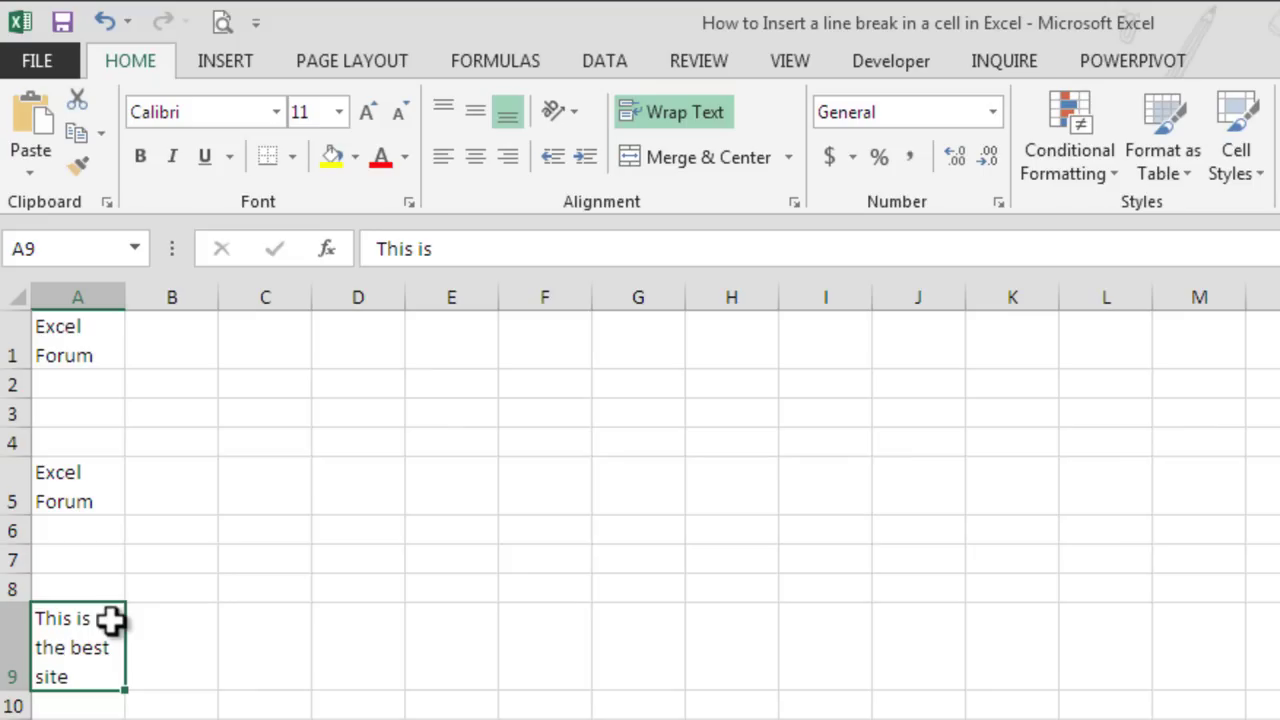
pyautogui.click(78, 719)
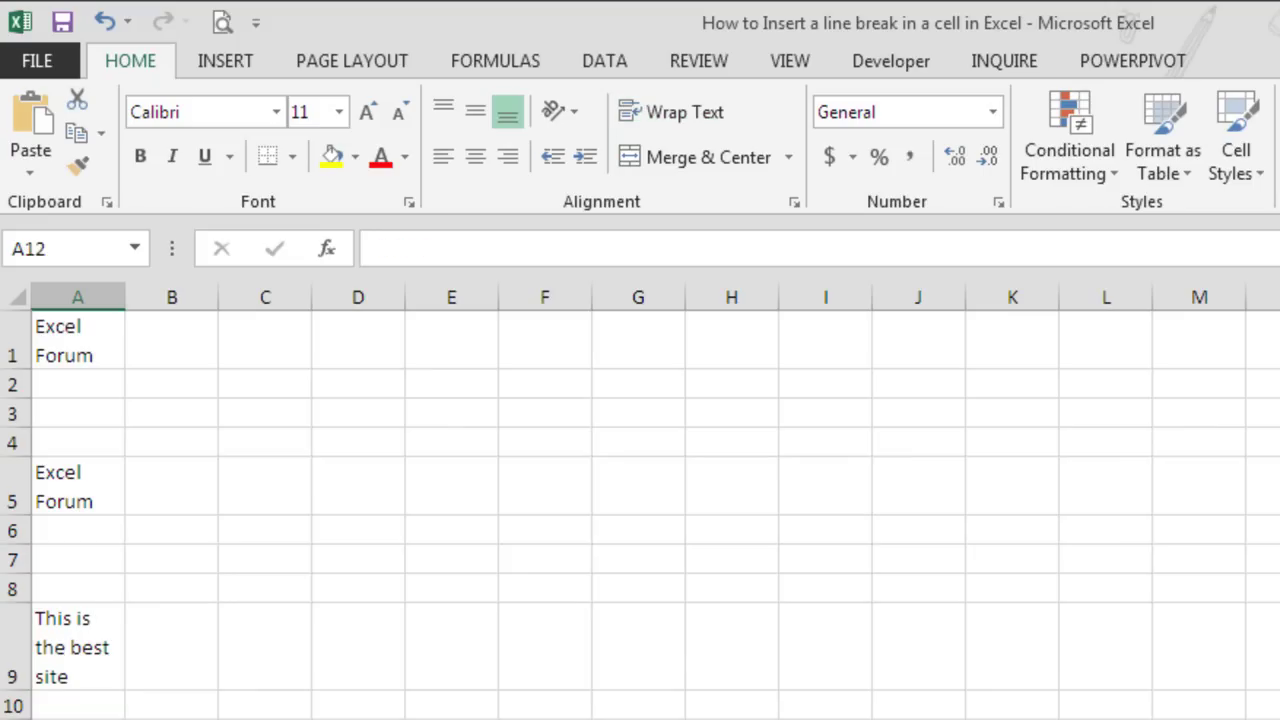
pyautogui.click(172, 719)
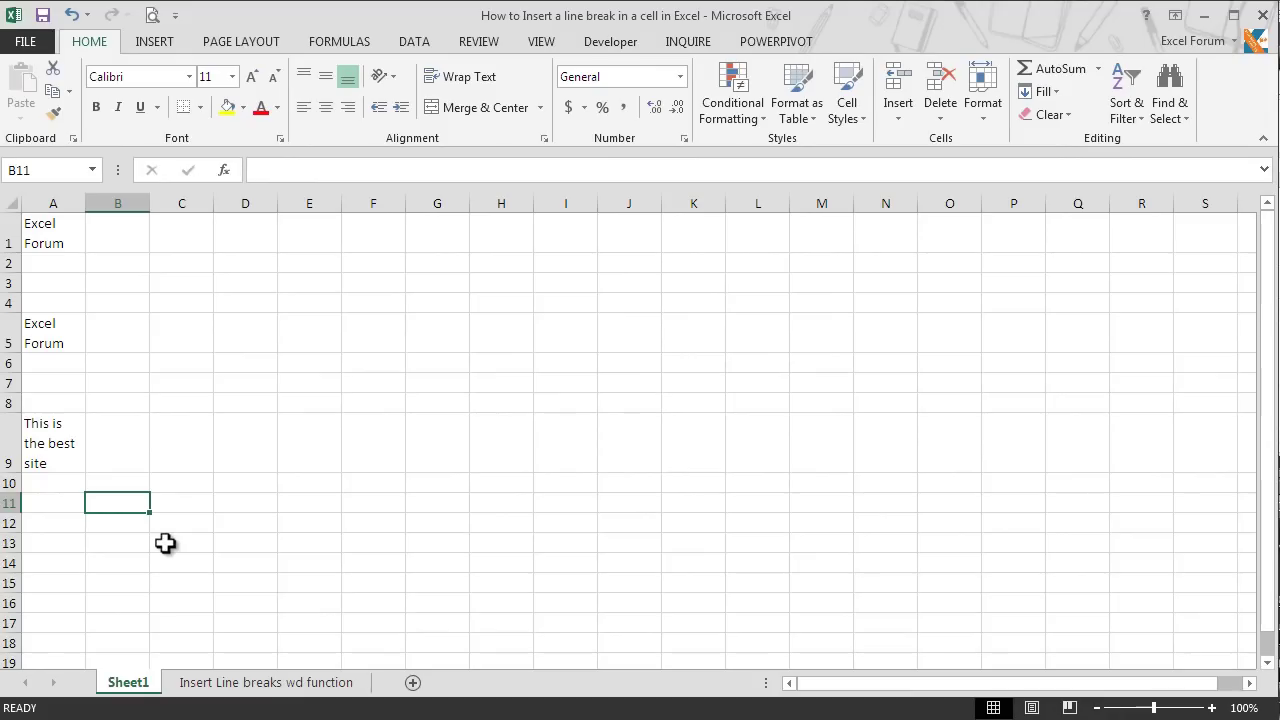
# Open the "Insert Line breaks wd function" sheet and review the address column headers from House No. to Pin Code
pyautogui.click(211, 683)
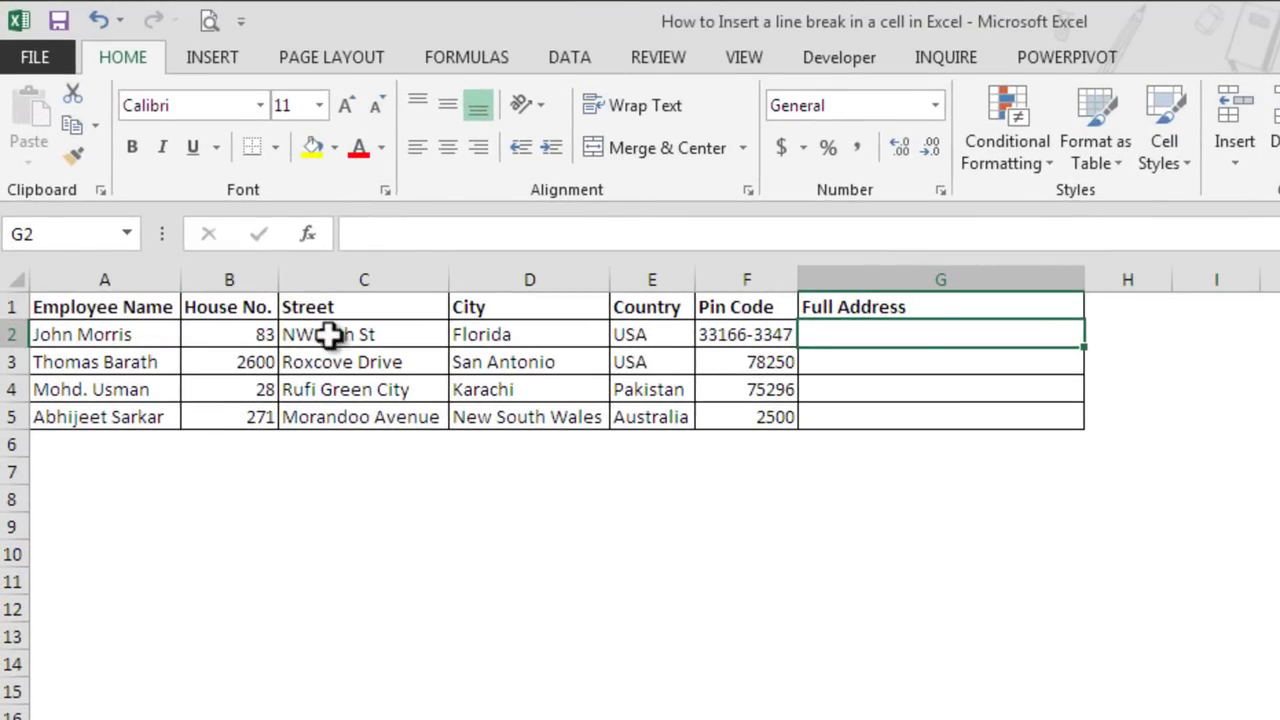
pyautogui.click(172, 309)
pyautogui.click(222, 307)
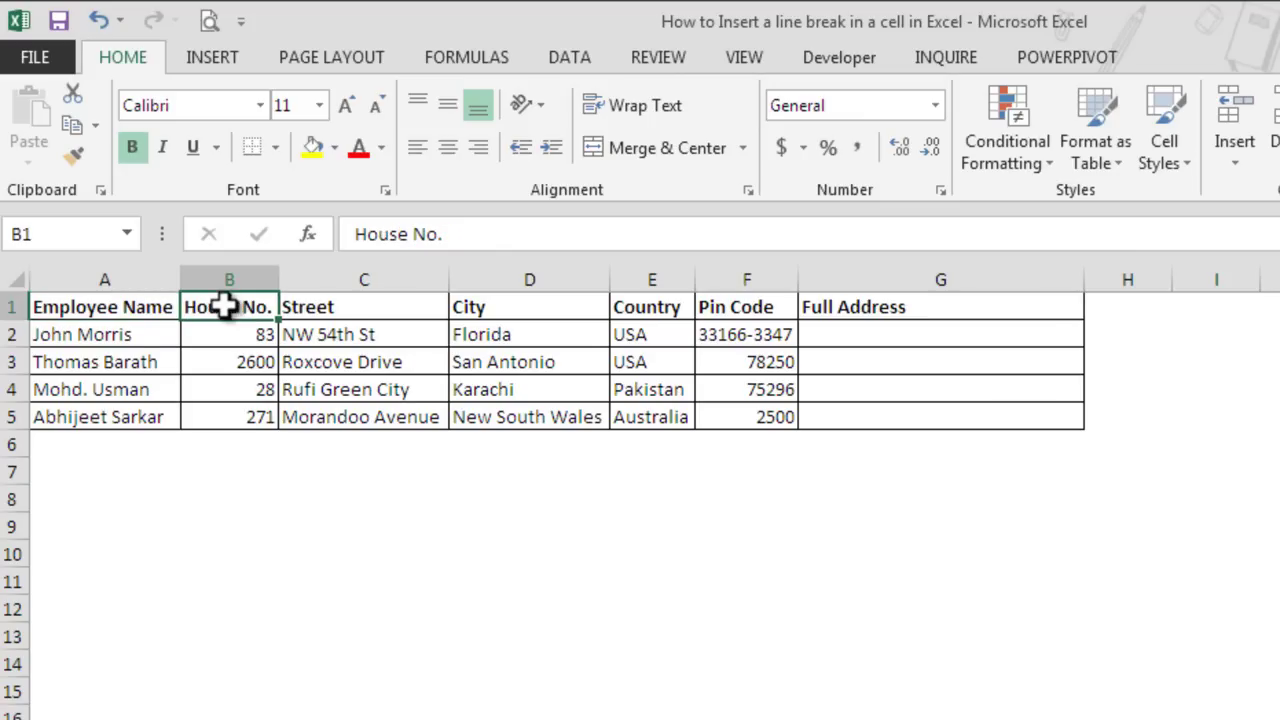
pyautogui.click(346, 308)
pyautogui.click(513, 312)
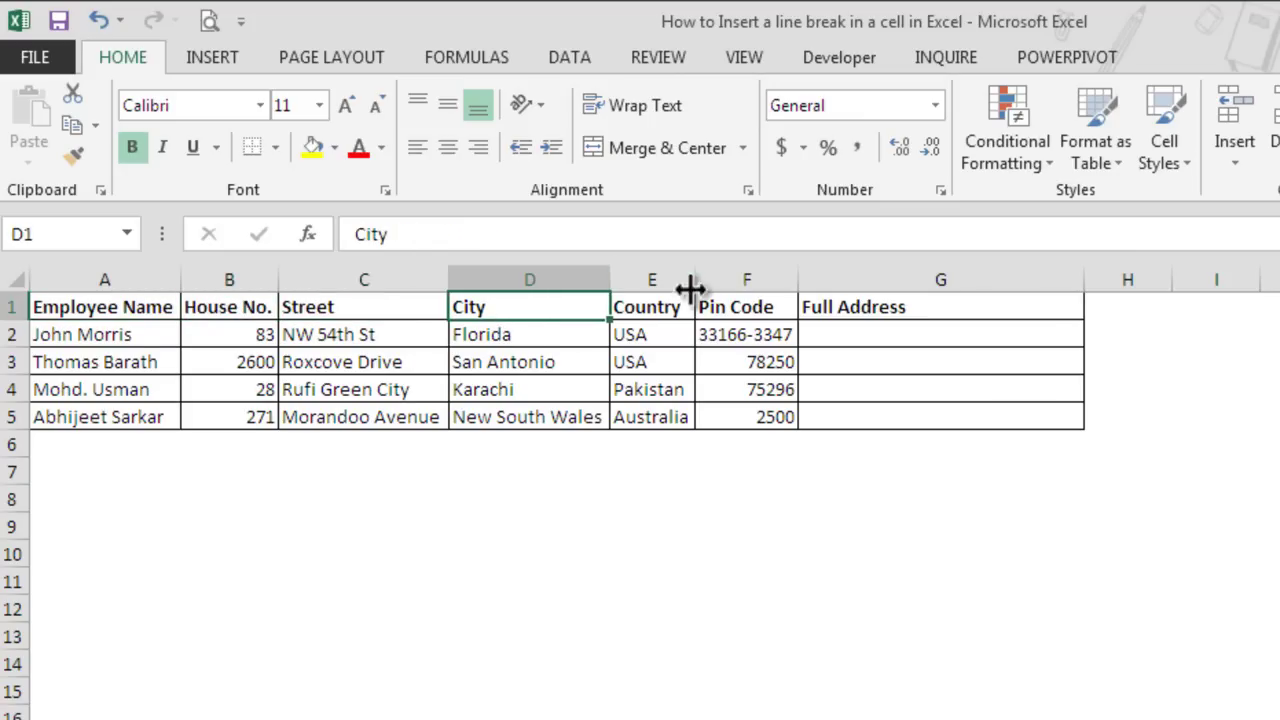
pyautogui.click(672, 313)
pyautogui.click(738, 310)
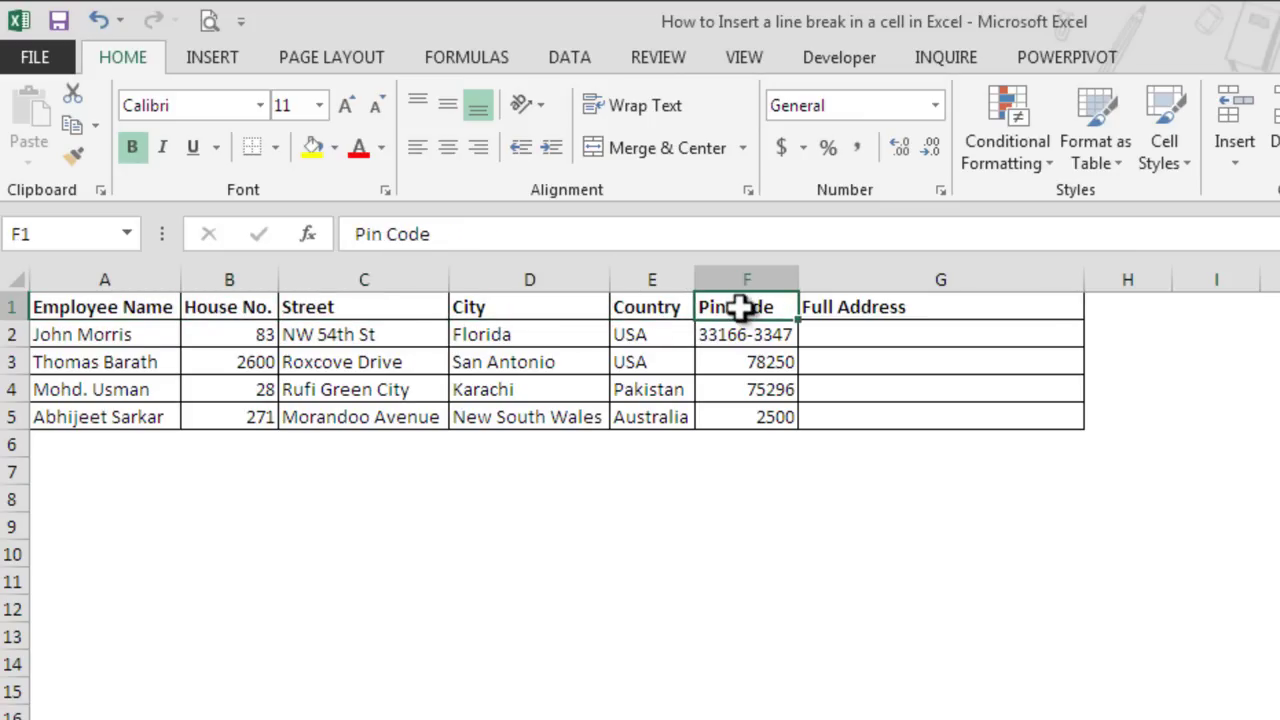
# Review the address fields in B2:F2 and start a CONCATENATE formula in cell G2 with B2 as its first argument
pyautogui.click(889, 336)
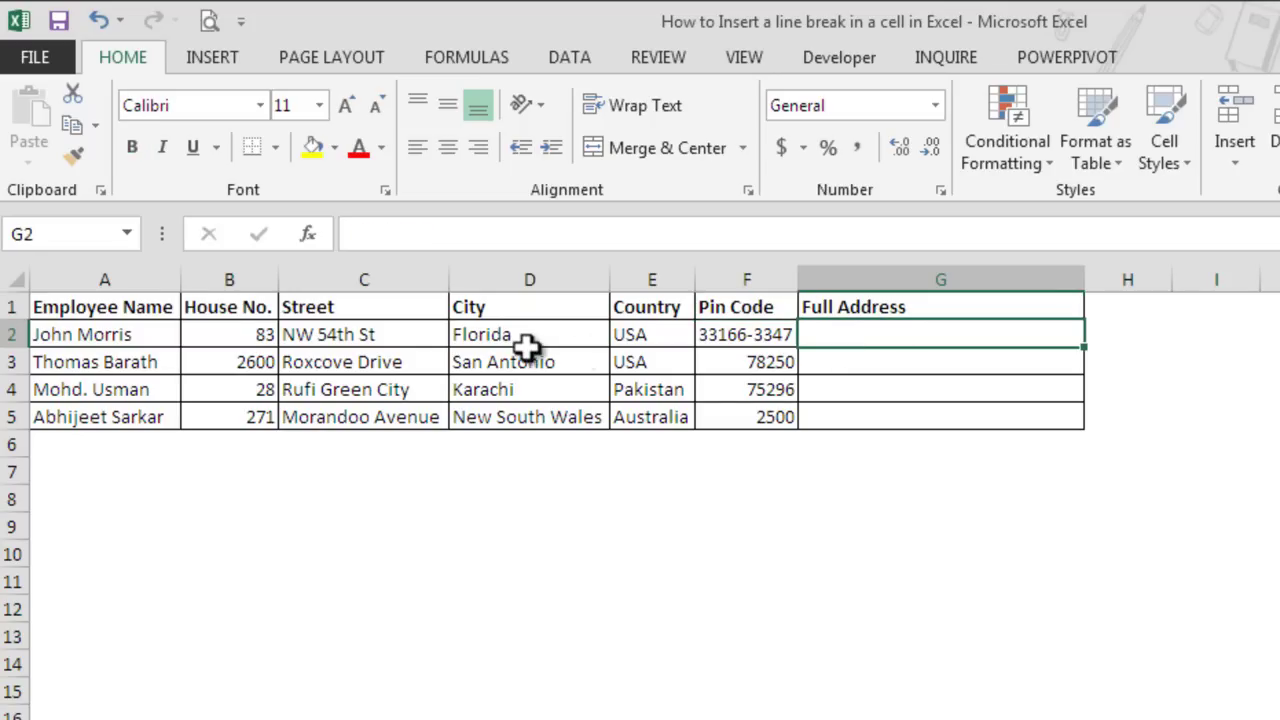
pyautogui.moveTo(225, 337); pyautogui.dragTo(702, 332)
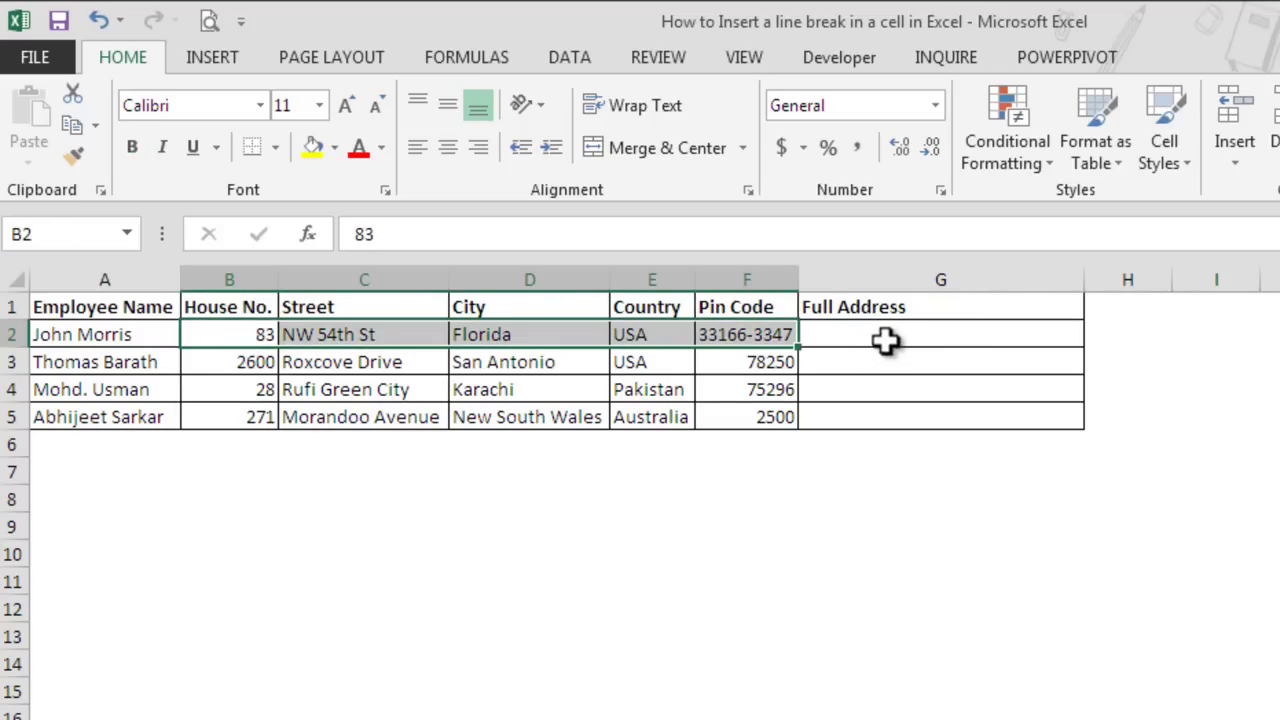
pyautogui.click(881, 335)
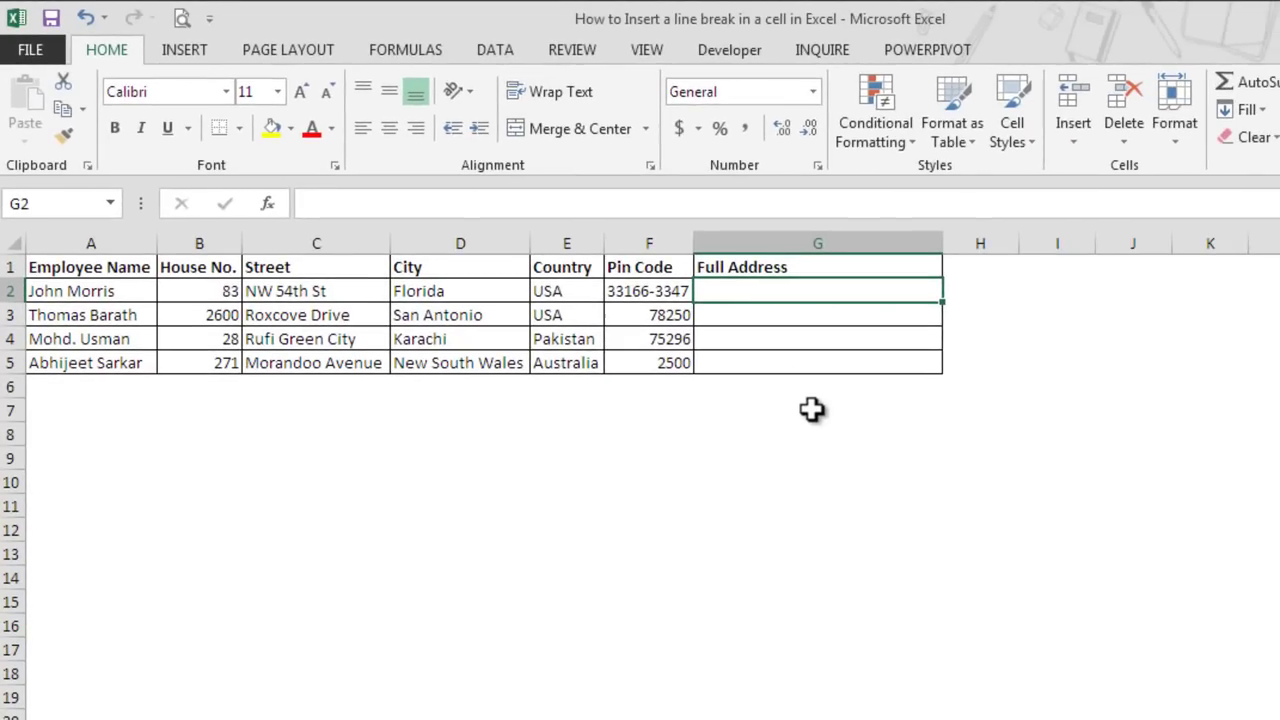
pyautogui.write('=conca')
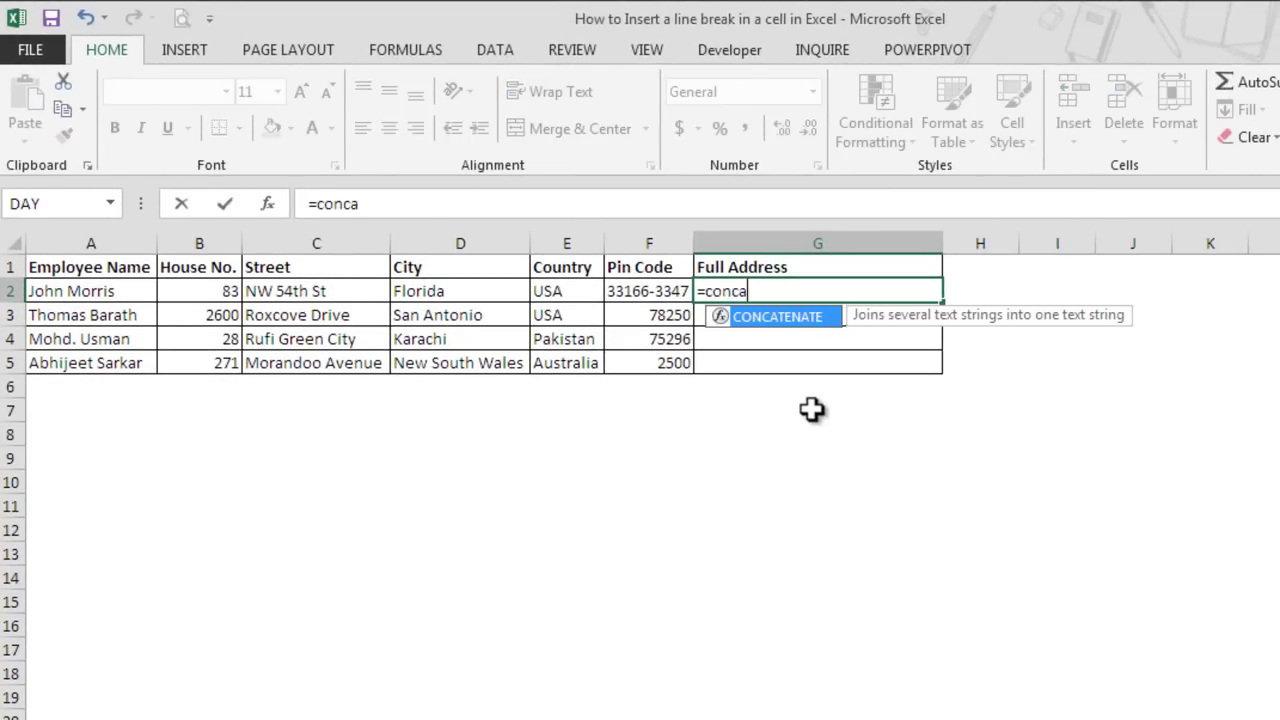
pyautogui.press('Tab')
pyautogui.press('Left')
pyautogui.press('Left')
pyautogui.press('Left')
pyautogui.press('Left')
pyautogui.press('Left')
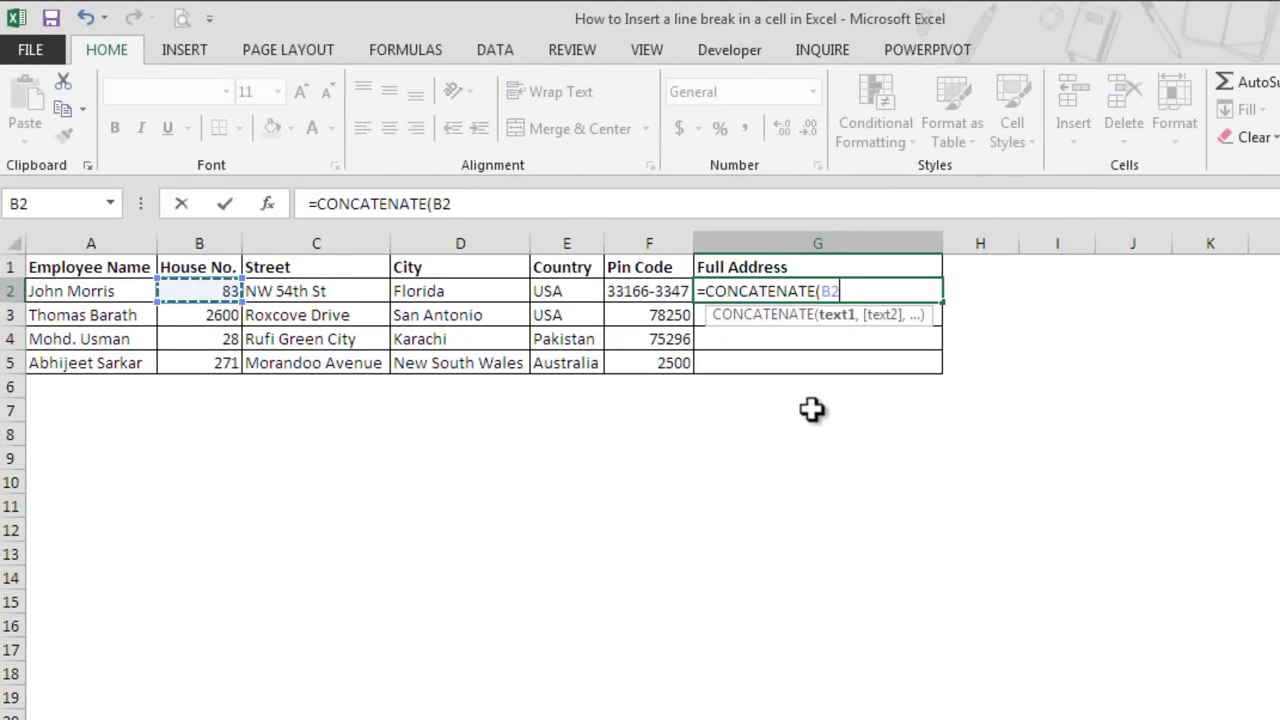
pyautogui.write(',')
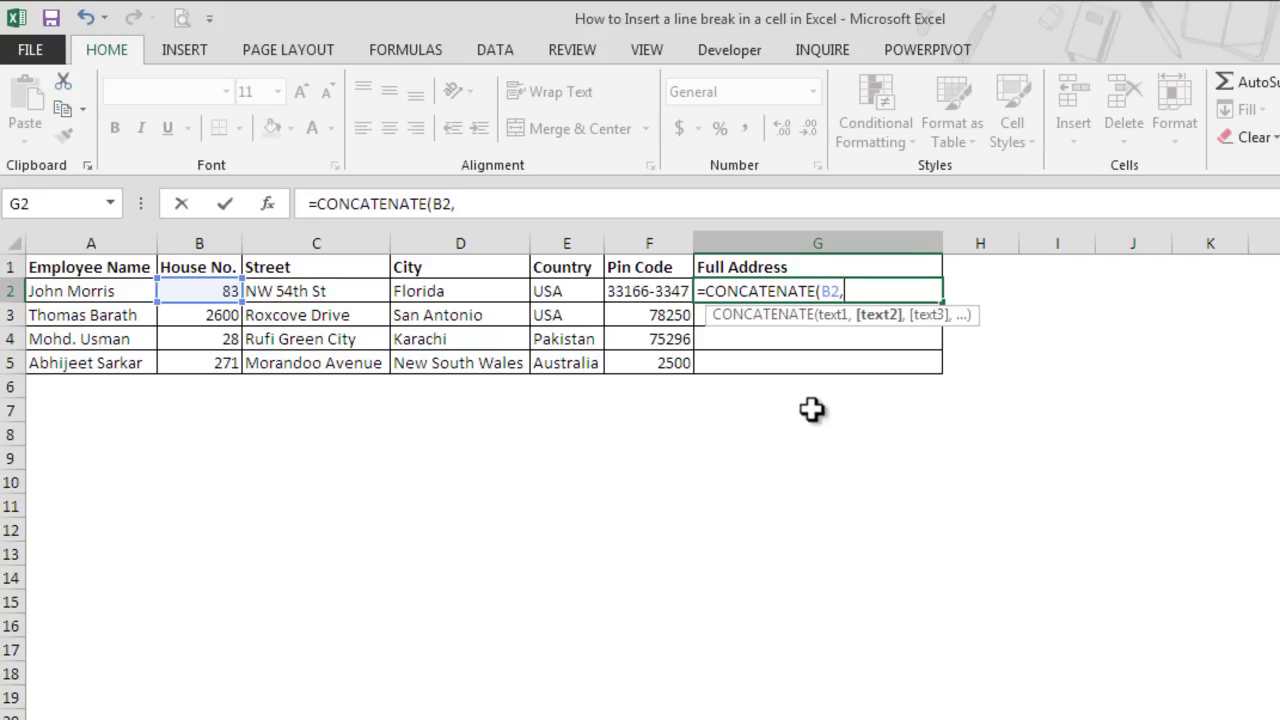
# Add CHAR(10) as the second argument of the G2 formula and copy that expression for reuse
pyautogui.write('Char')
pyautogui.doubleClick(873, 337)
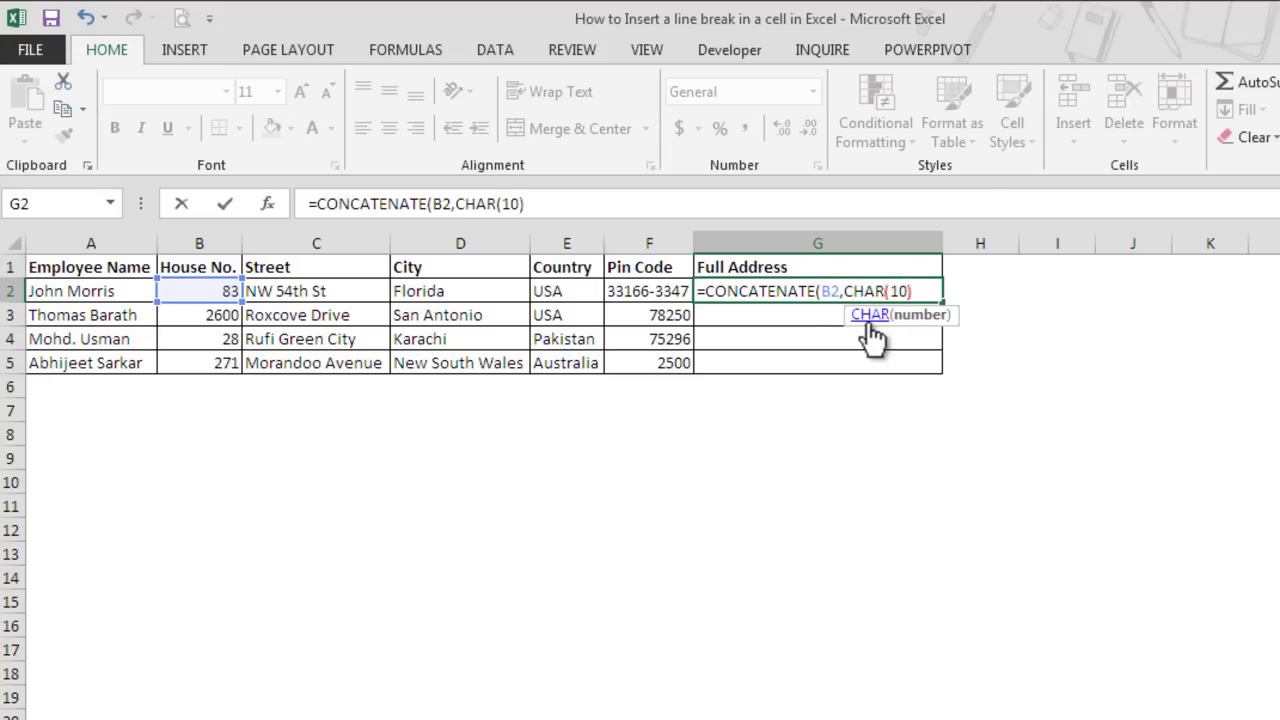
pyautogui.click(625, 205)
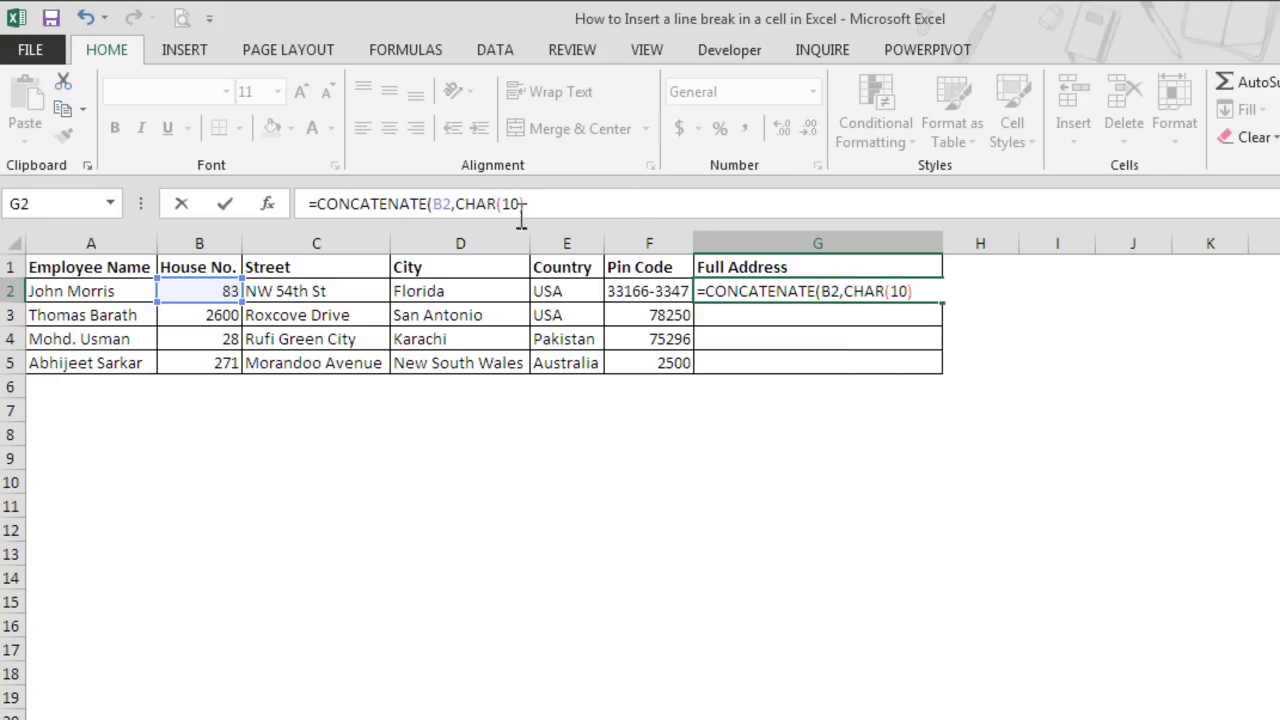
pyautogui.moveTo(525, 206); pyautogui.dragTo(455, 206)
pyautogui.hotkey('ctrl', 'c')
pyautogui.click(545, 205)
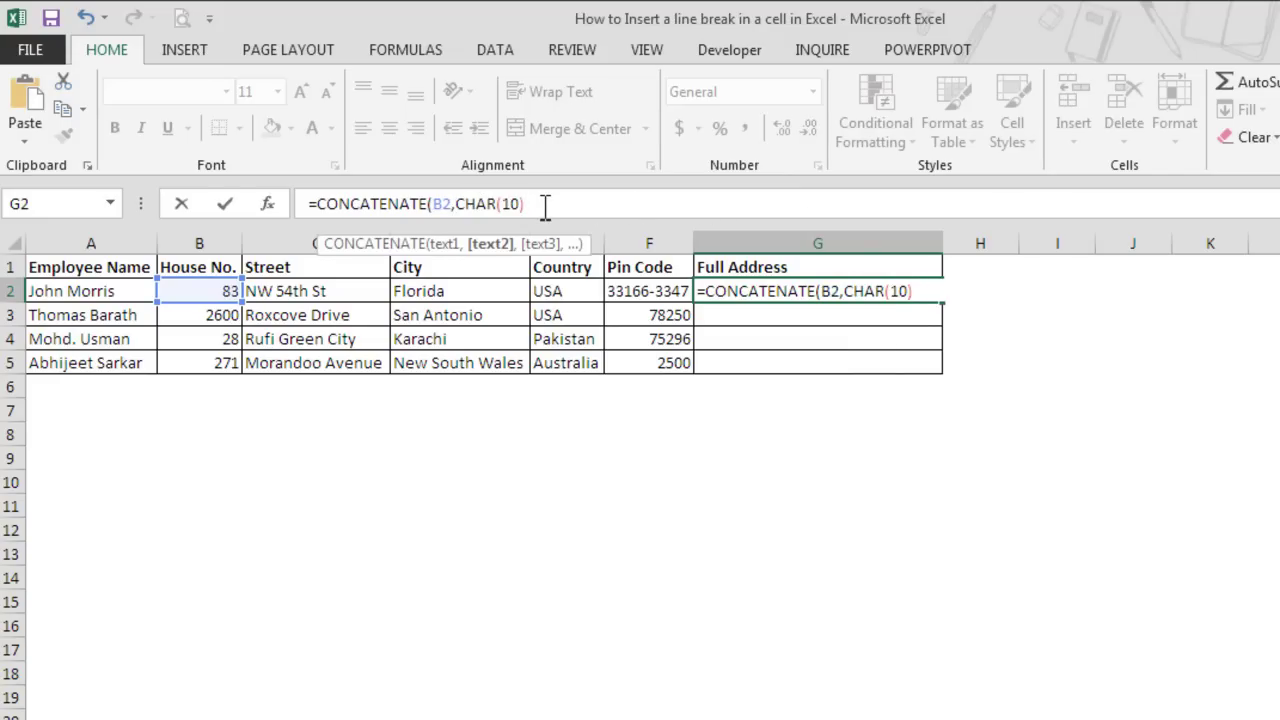
# Extend the G2 formula with the street C2 and the city D2, each followed by CHAR(10)
pyautogui.write('),')
pyautogui.click(337, 291)
pyautogui.write(',')
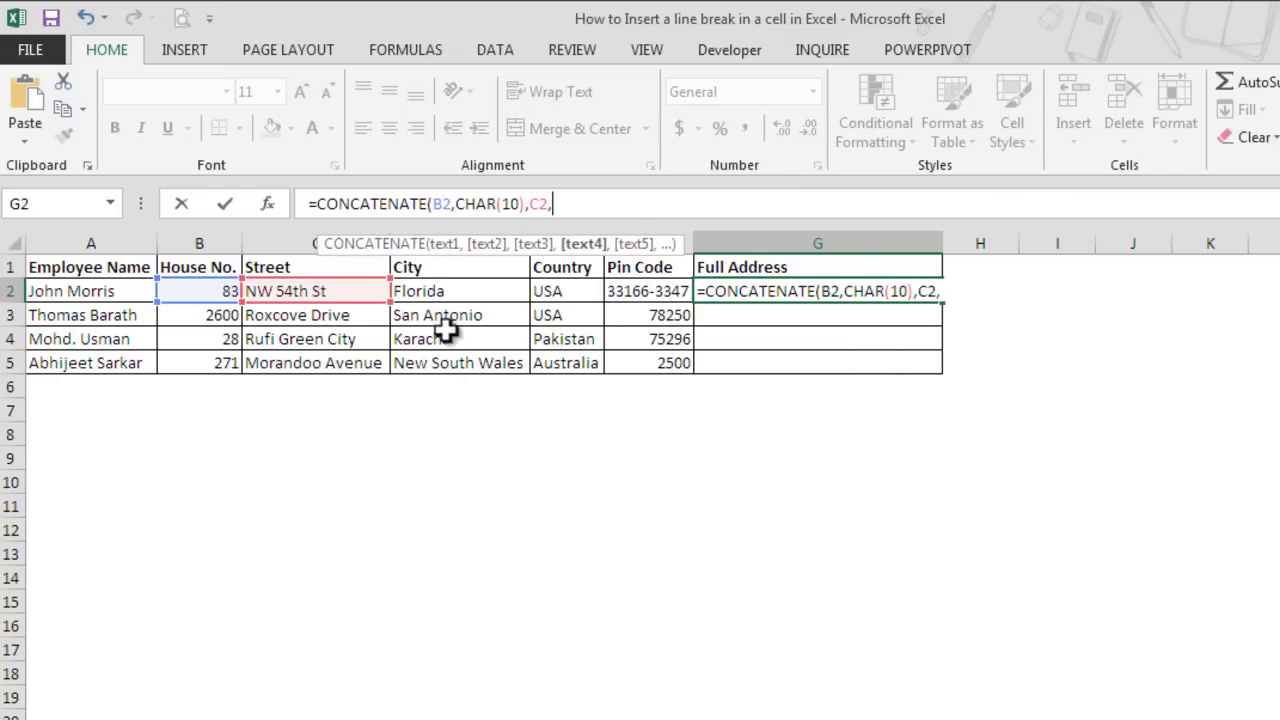
pyautogui.write('CHAR(10),')
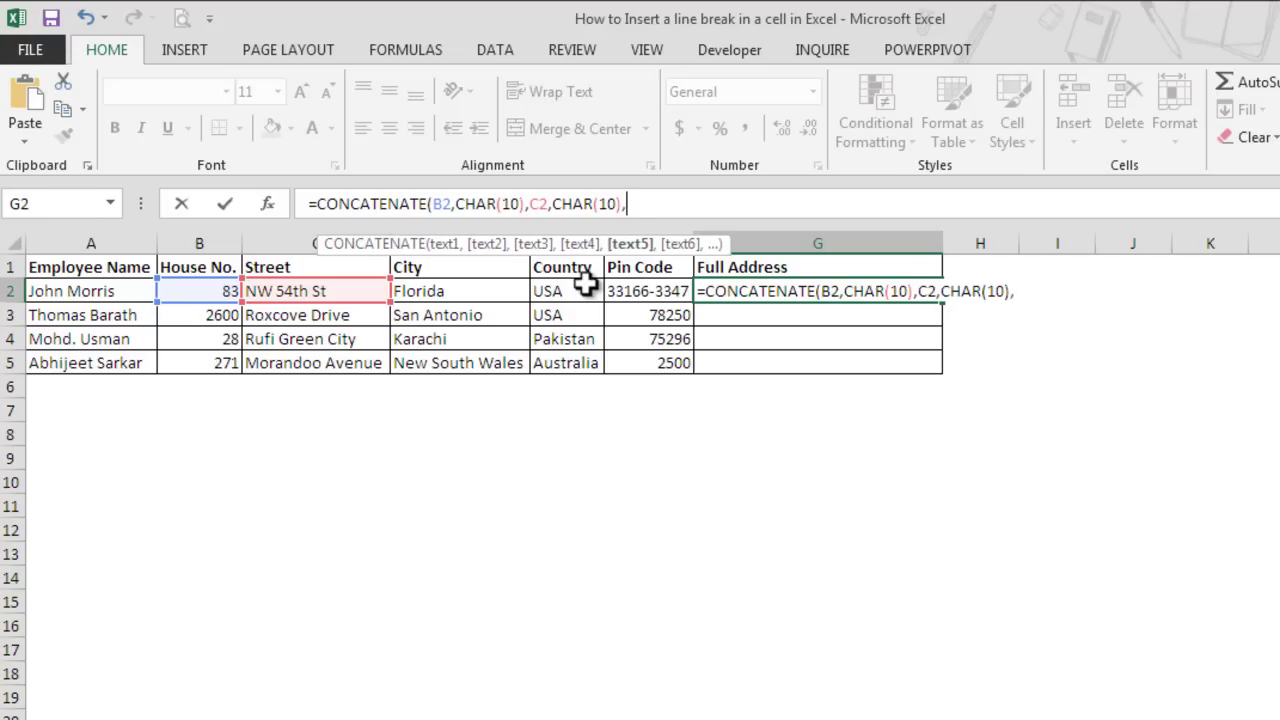
pyautogui.click(508, 291)
pyautogui.write(',')
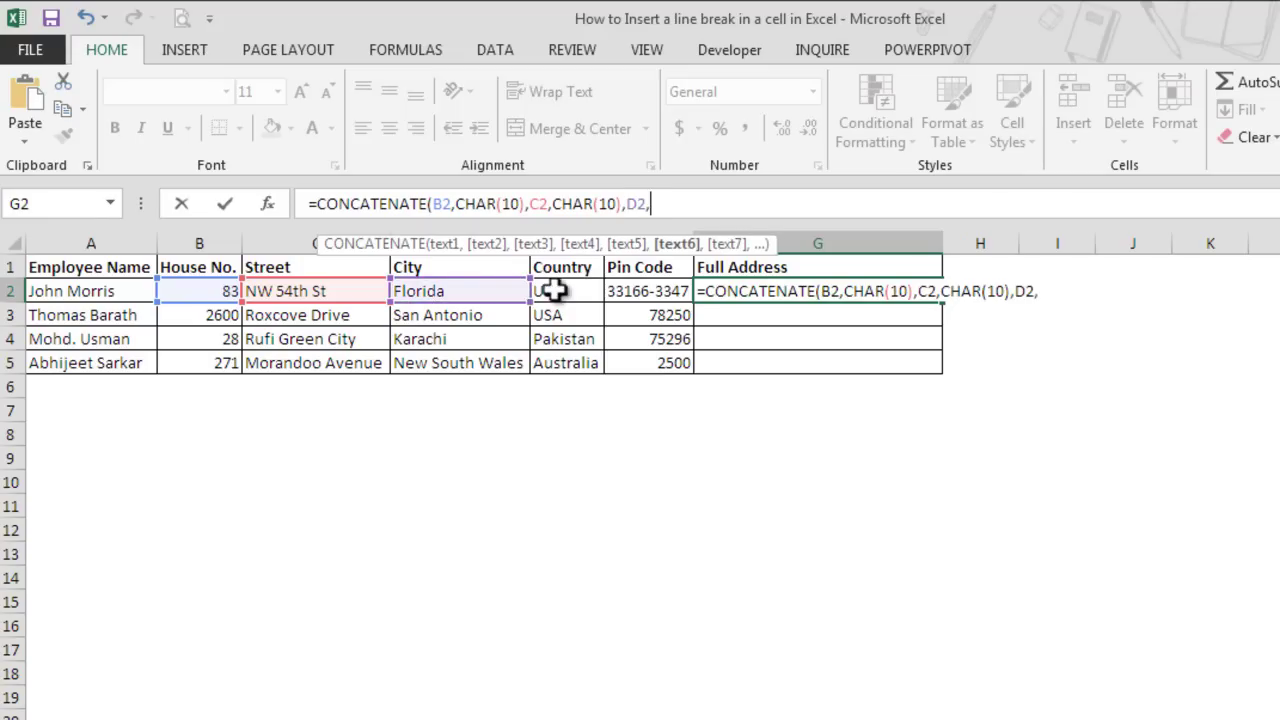
pyautogui.write('CHAR(10)')
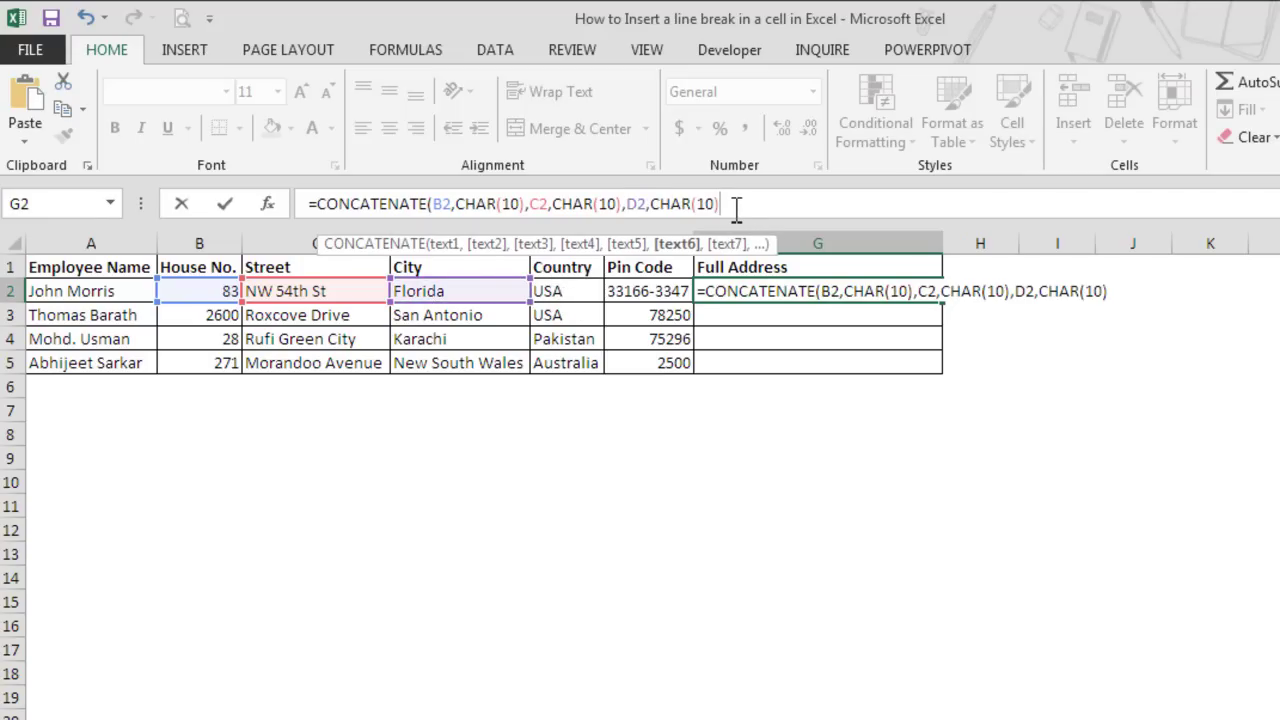
# Finish the G2 formula with E2, CHAR(10) and F2, close the parenthesis, and commit it, keeping G2 selected
pyautogui.write(',')
pyautogui.click(568, 291)
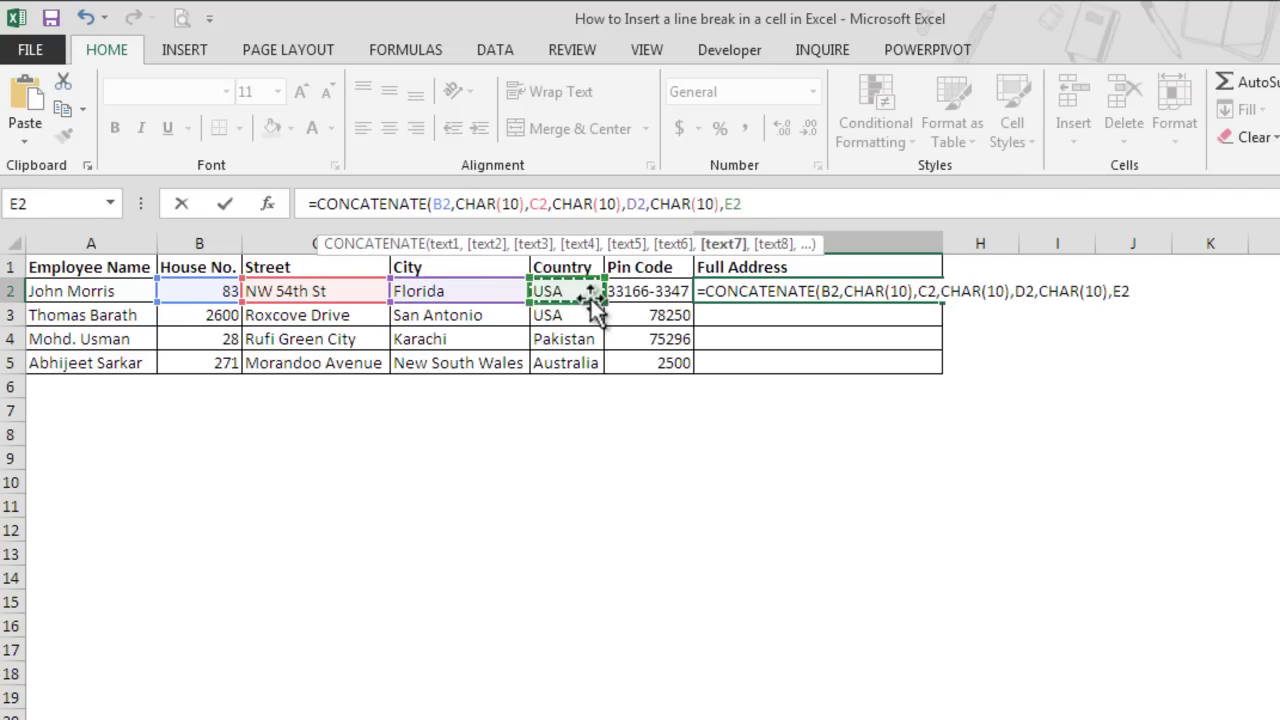
pyautogui.write(',CHAR(10)')
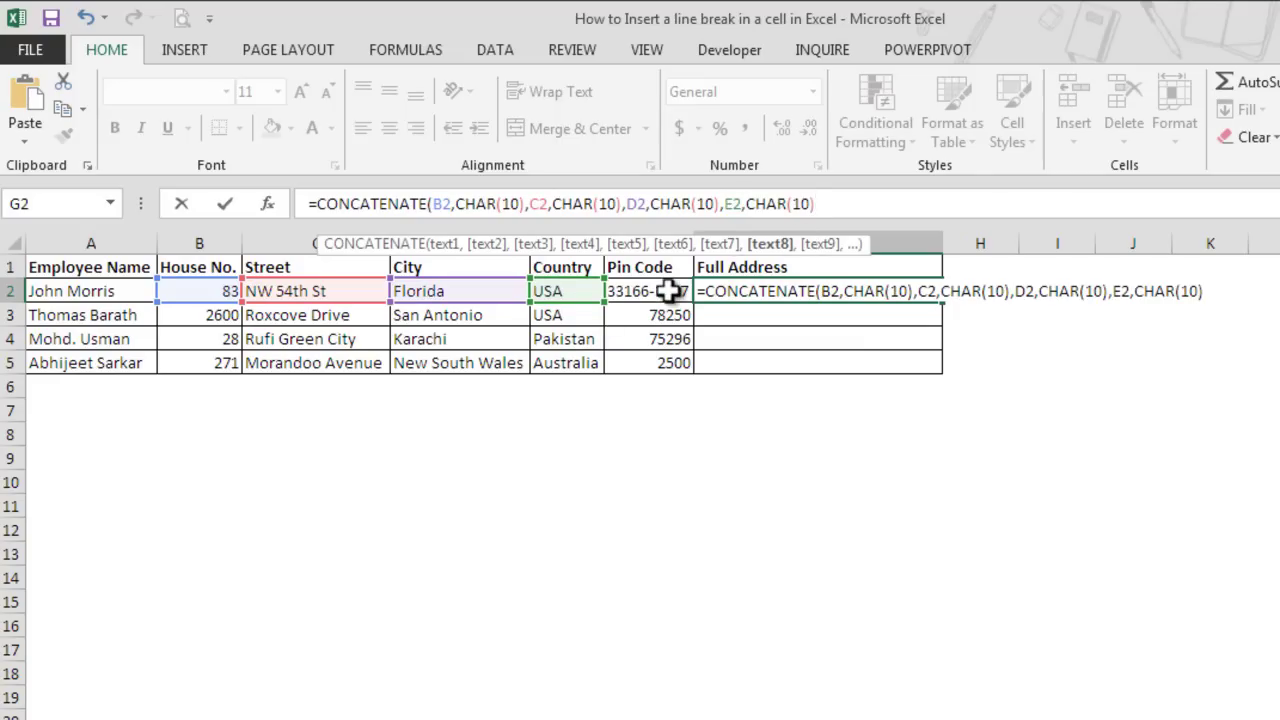
pyautogui.write(',')
pyautogui.click(668, 291)
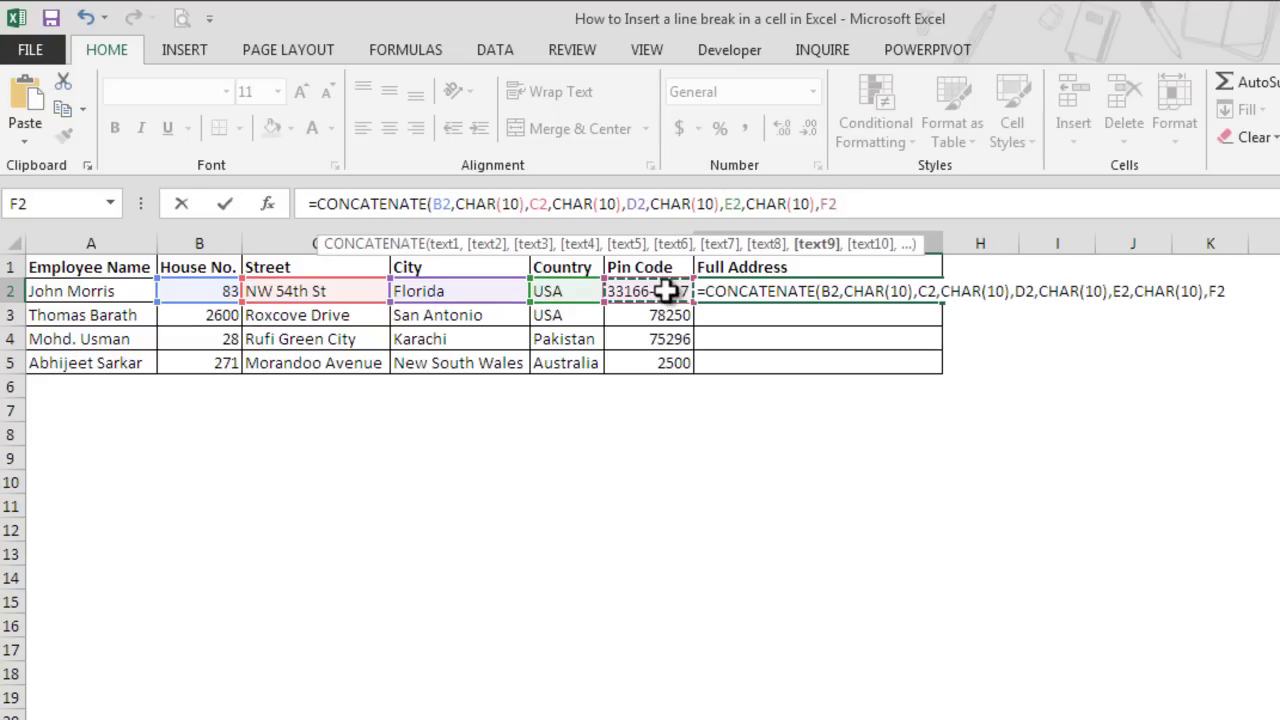
pyautogui.write(')')
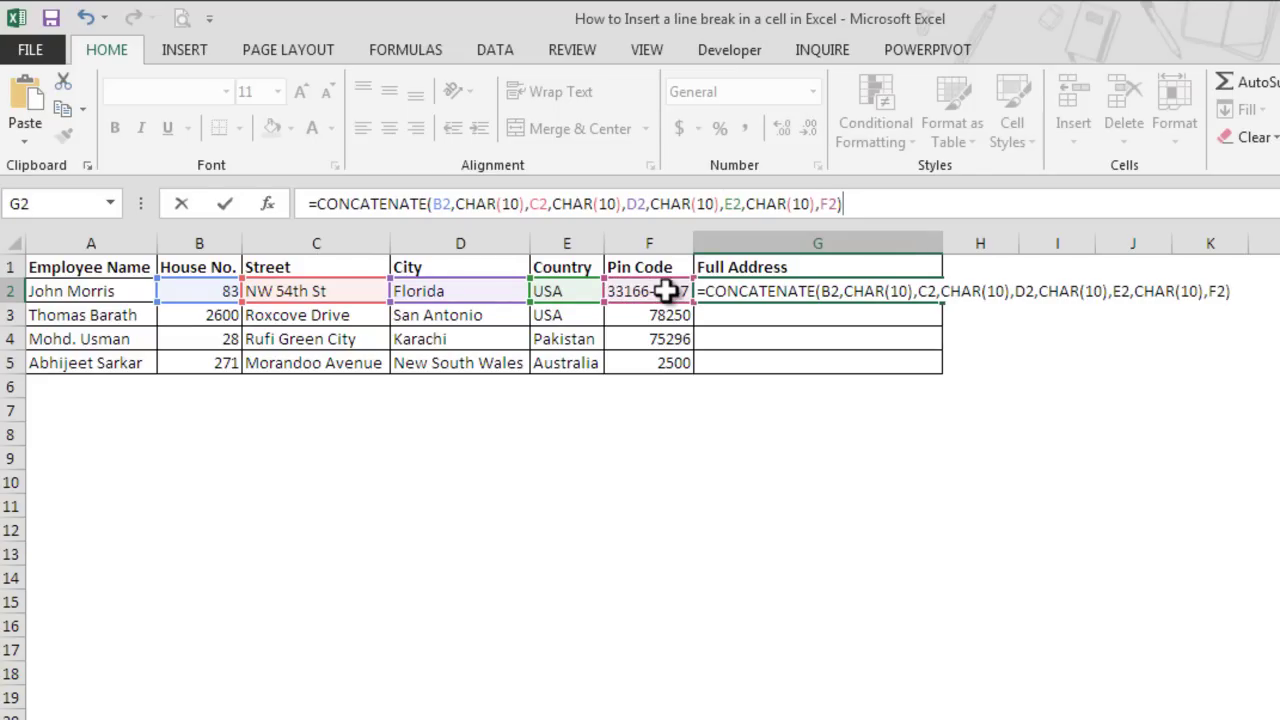
pyautogui.press('Return')
pyautogui.press('Up')
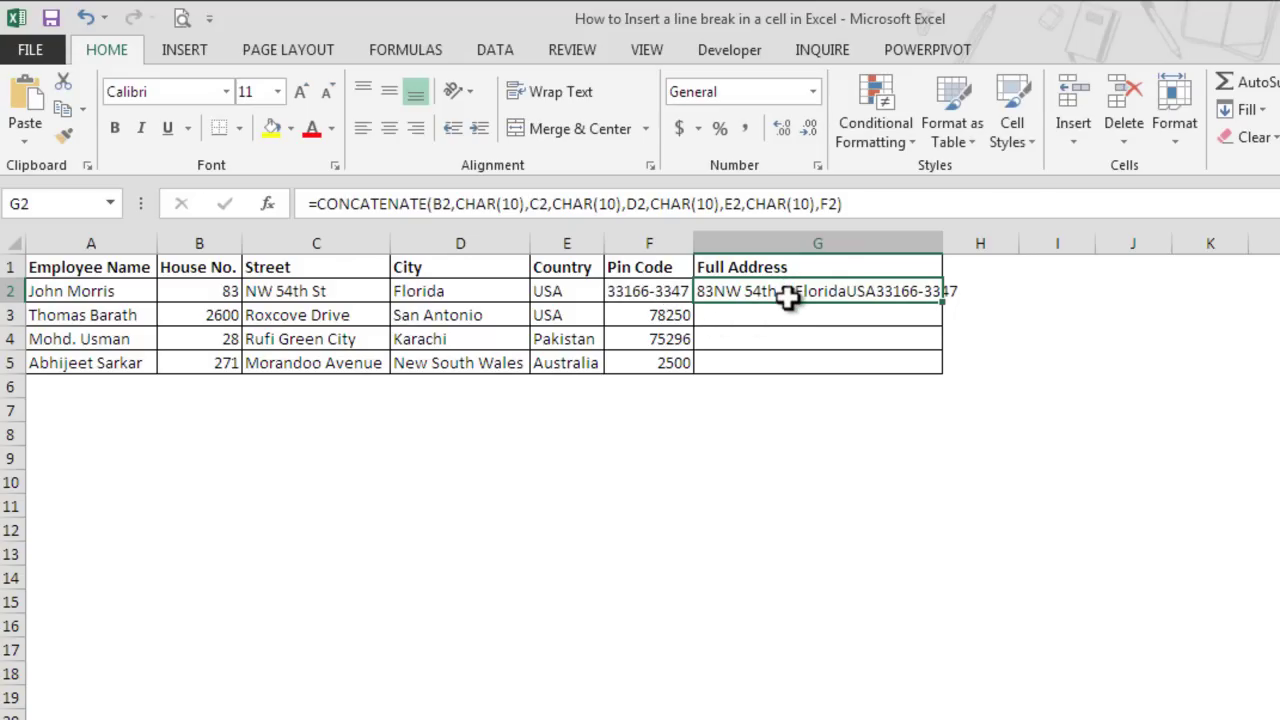
# Turn on Wrap Text for cell G2, comparing the address with wrapping off and on again
pyautogui.click(564, 92)
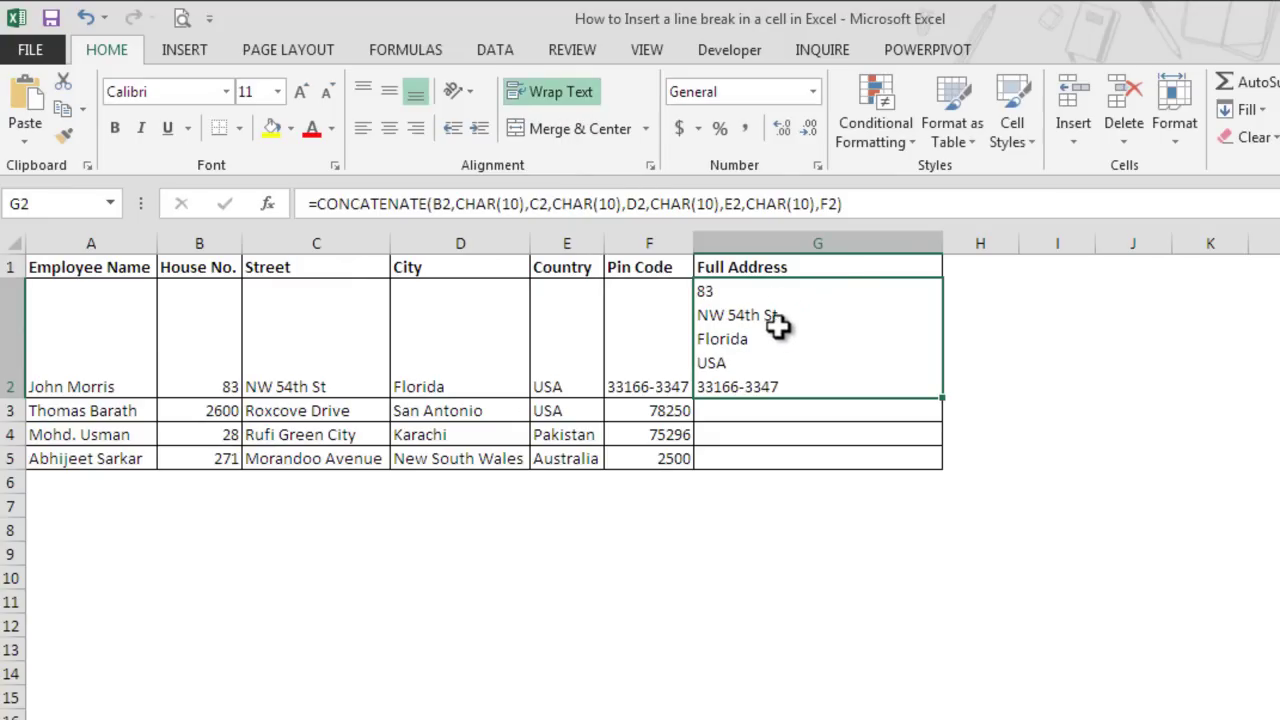
pyautogui.click(560, 100)
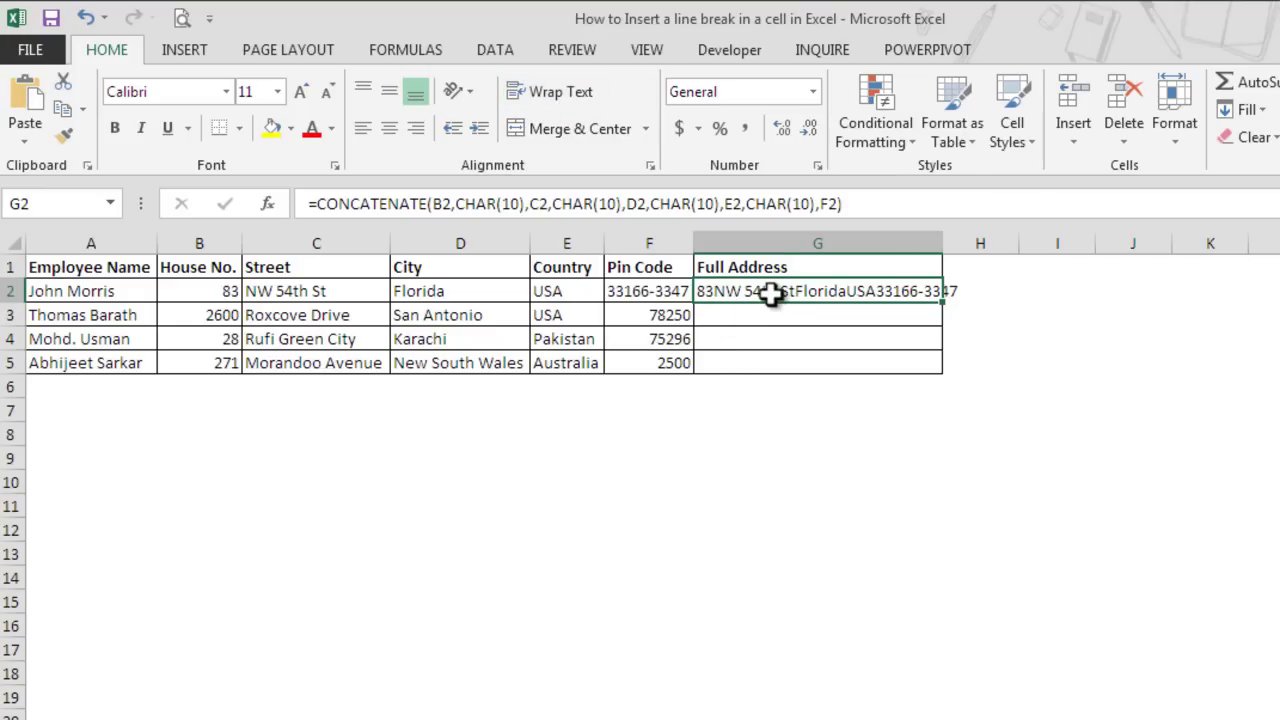
pyautogui.click(573, 95)
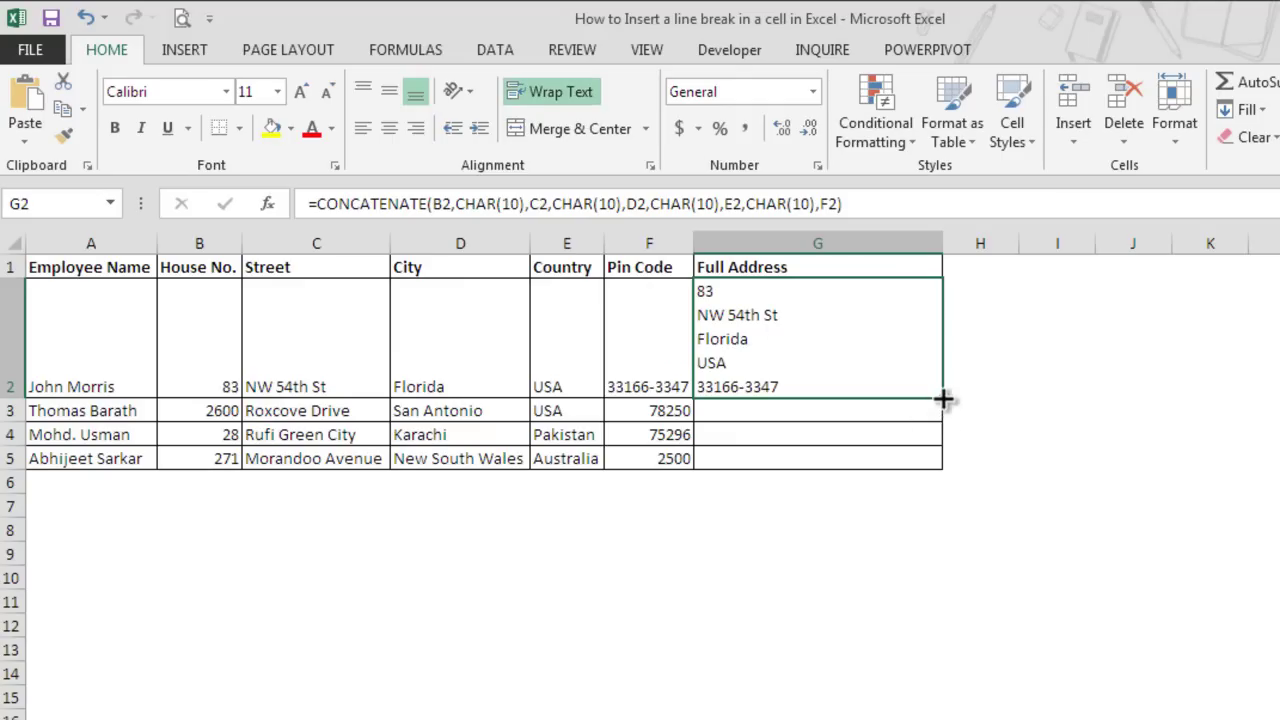
# Fill the wrapped Full Address formula from G2 down through G5 and select G5 to inspect its formula
pyautogui.moveTo(941, 403); pyautogui.dragTo(942, 468)
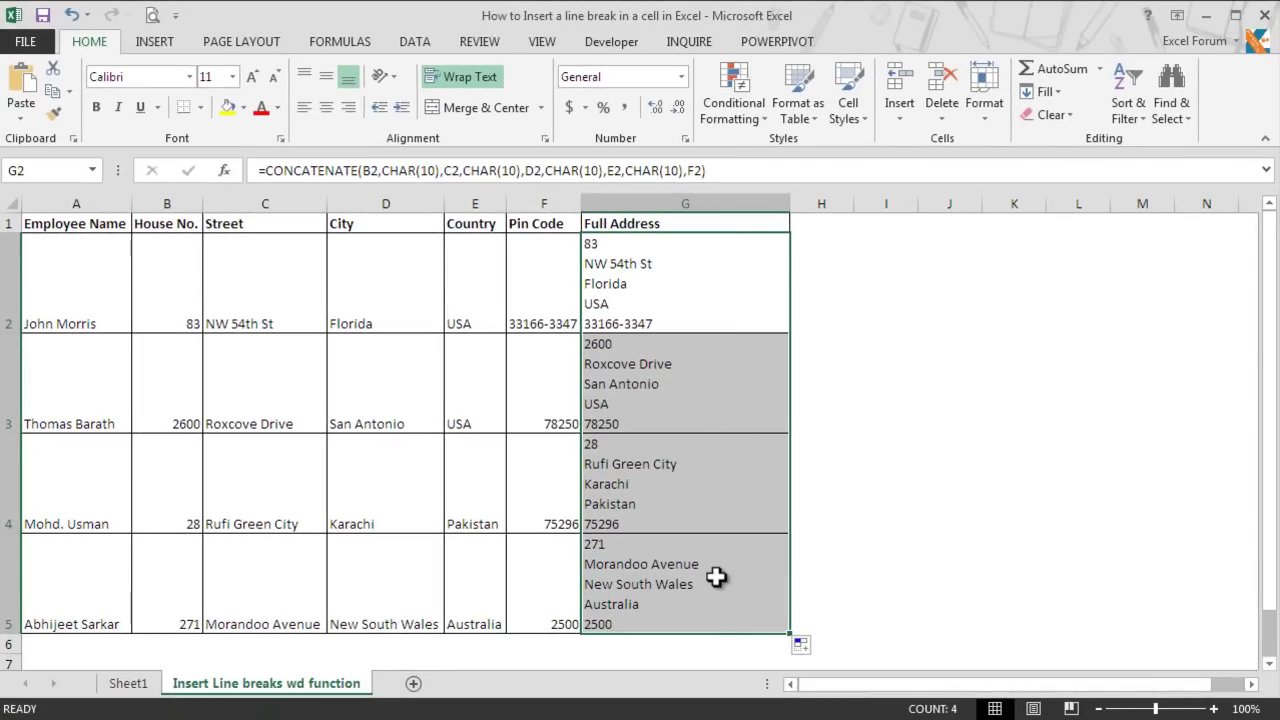
pyautogui.click(735, 599)
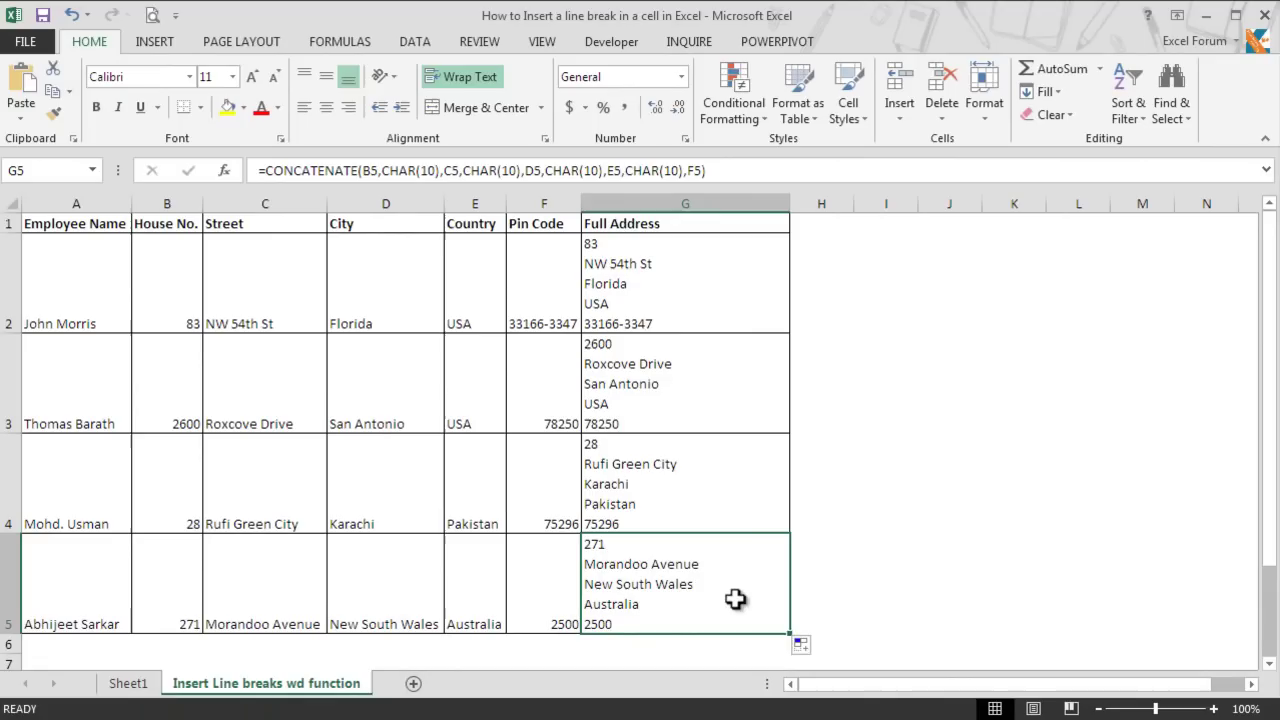